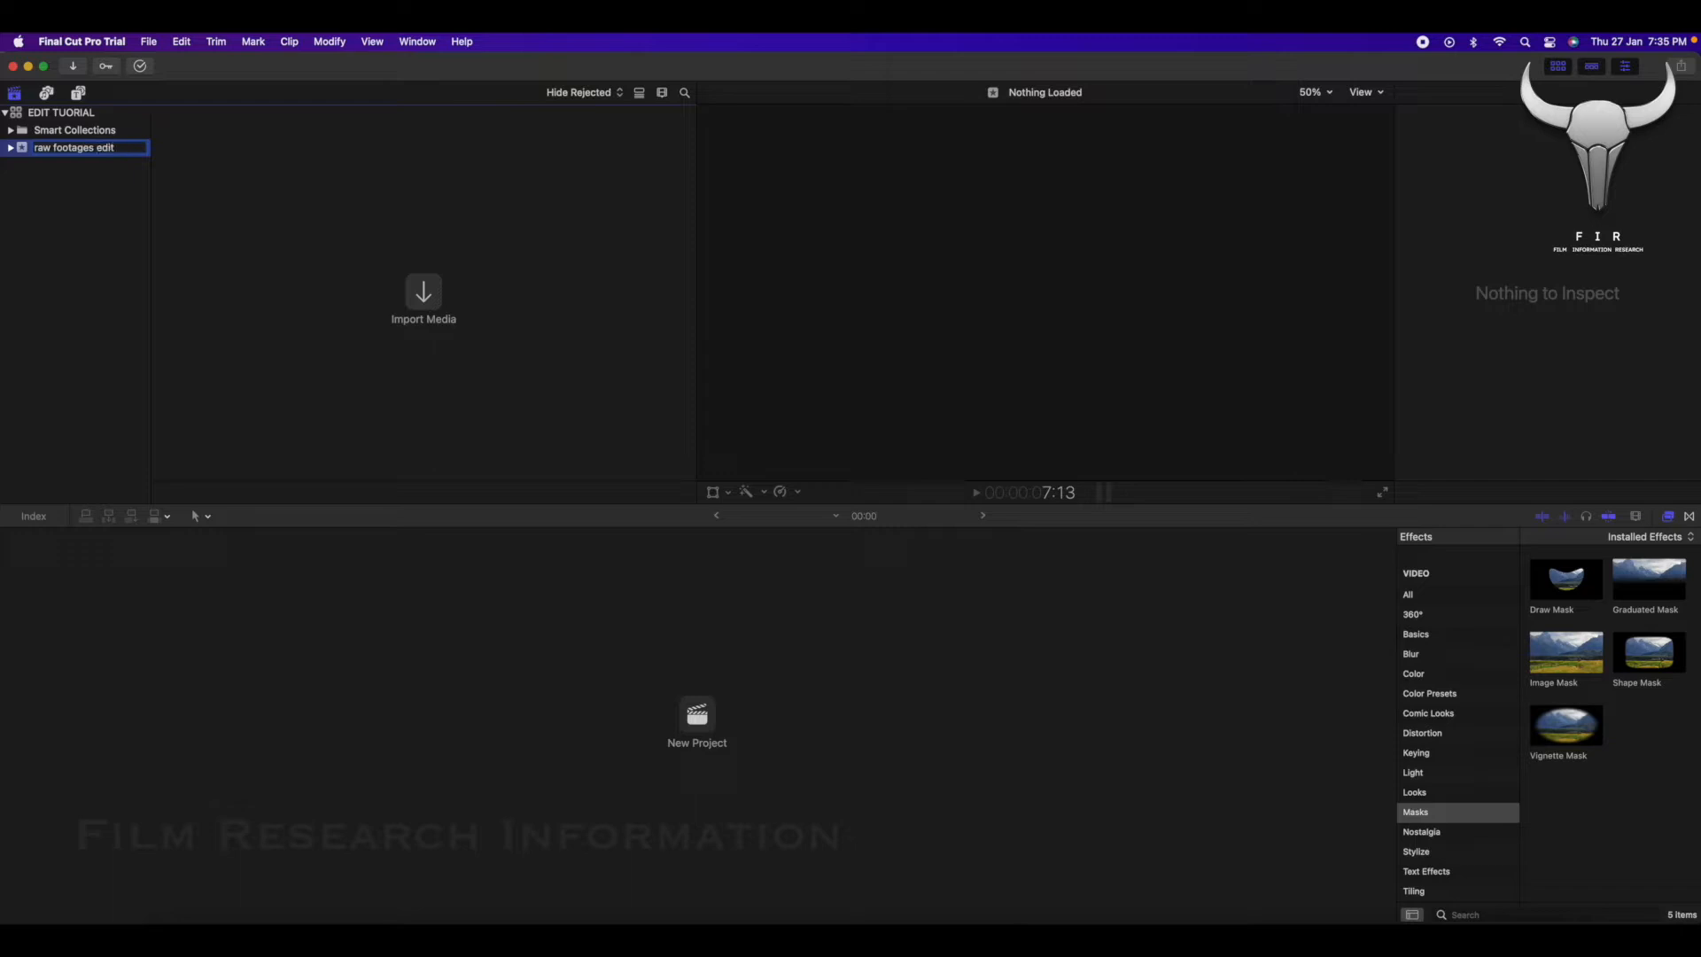
Confirm "raw footages edit" as the event name and create a project named "beach" in it with the 1080p HD video format.
{"action": "key", "text": "Return"}
{"action": "right_click", "coordinate": [26, 156]}
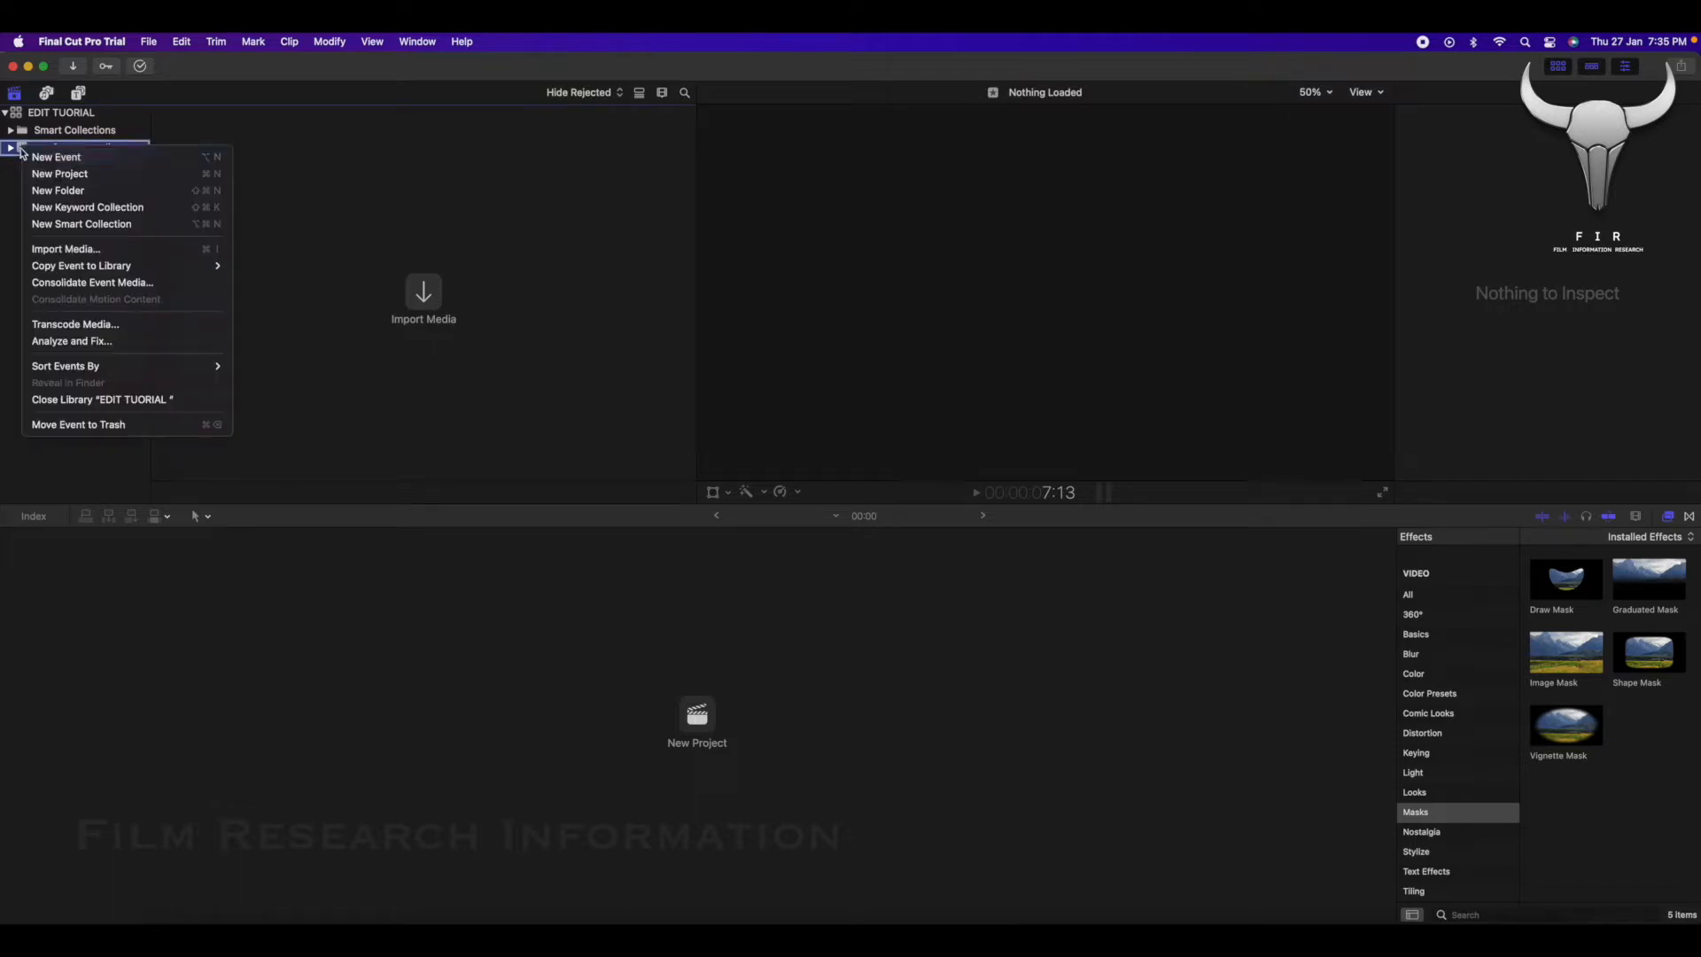
{"action": "left_click", "coordinate": [58, 176]}
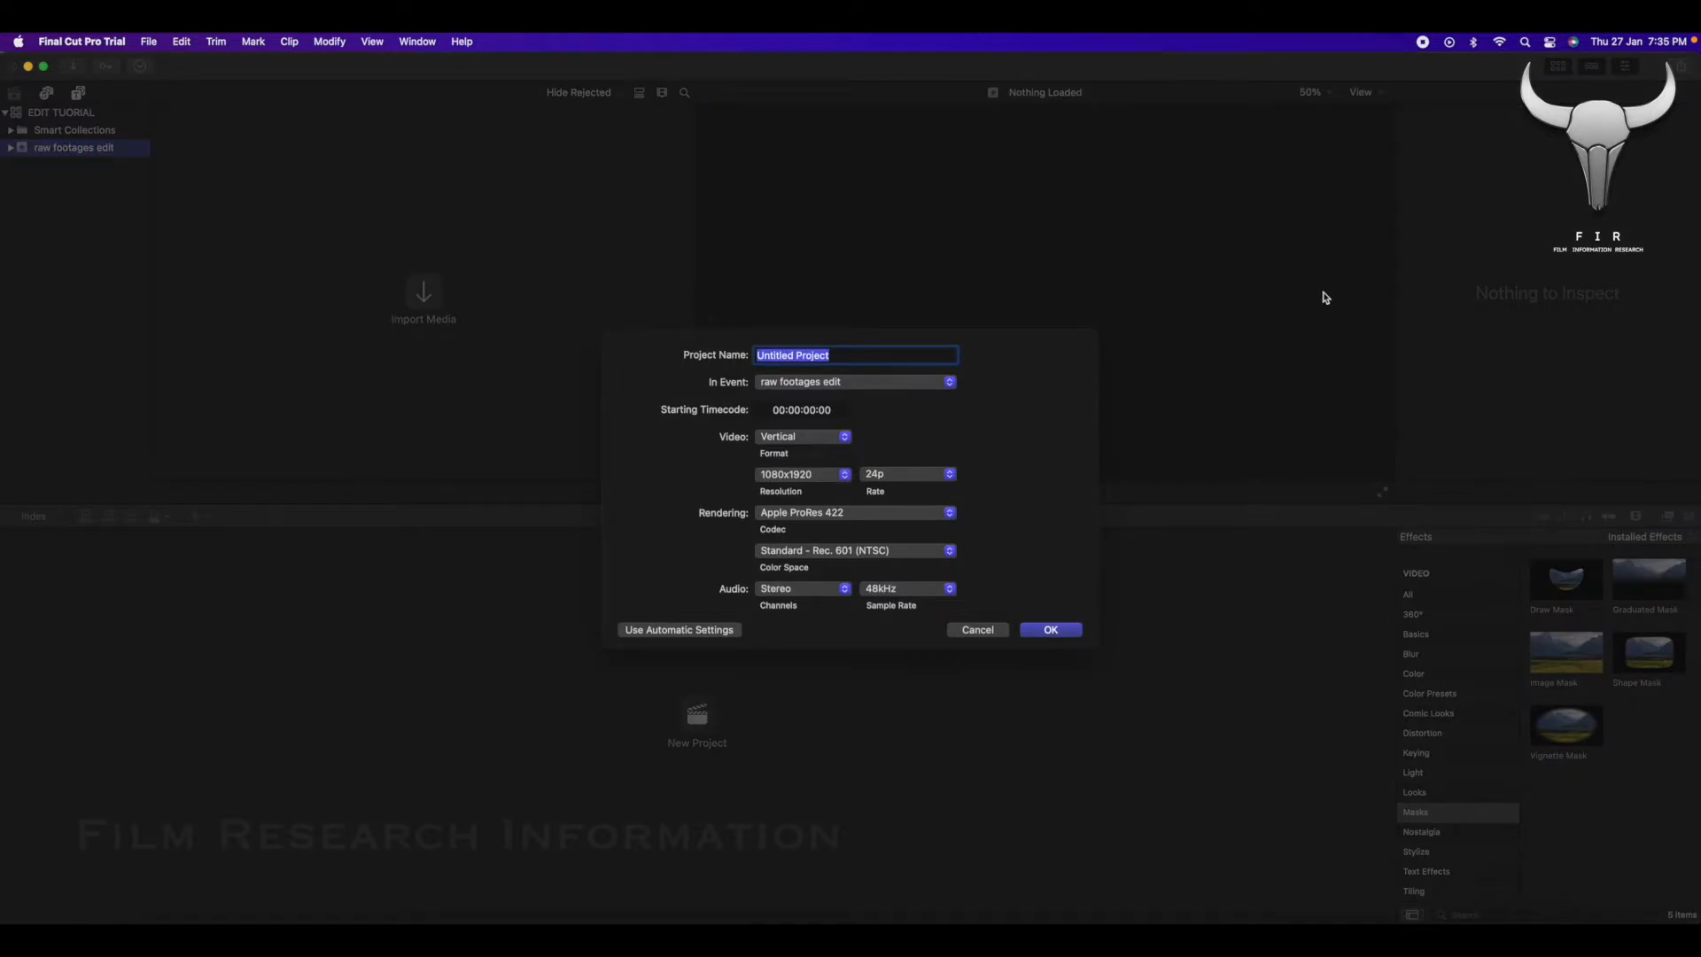
{"action": "type", "text": "beach"}
{"action": "left_click", "coordinate": [808, 438]}
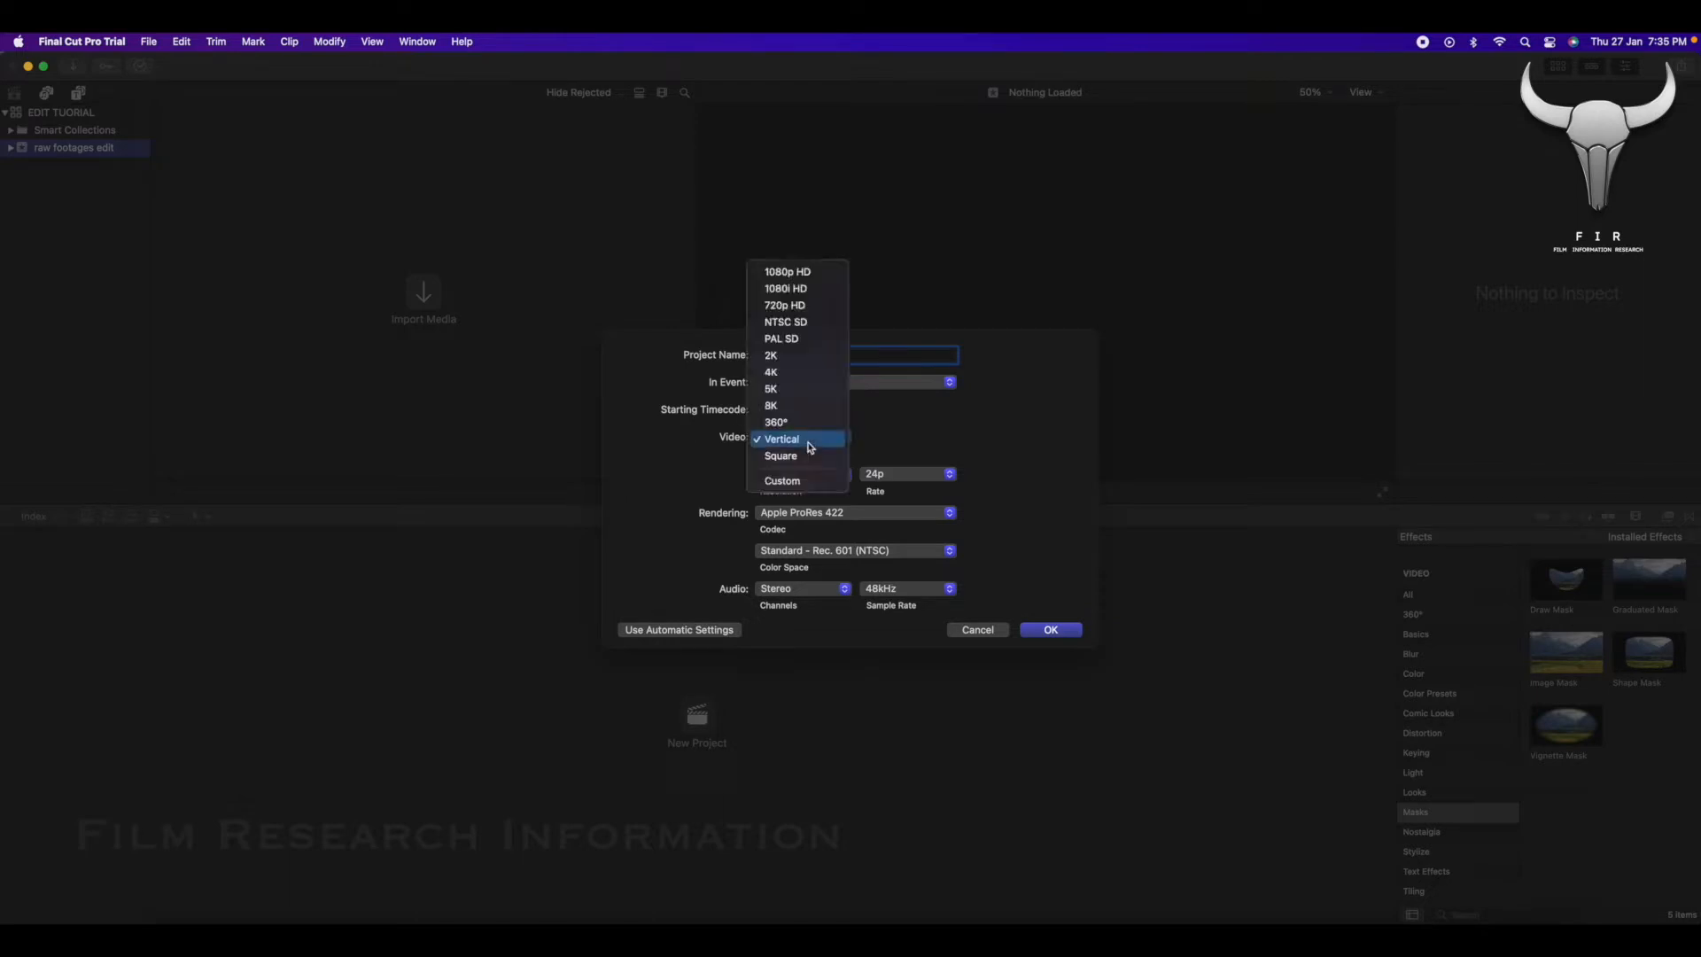
{"action": "left_click", "coordinate": [818, 276]}
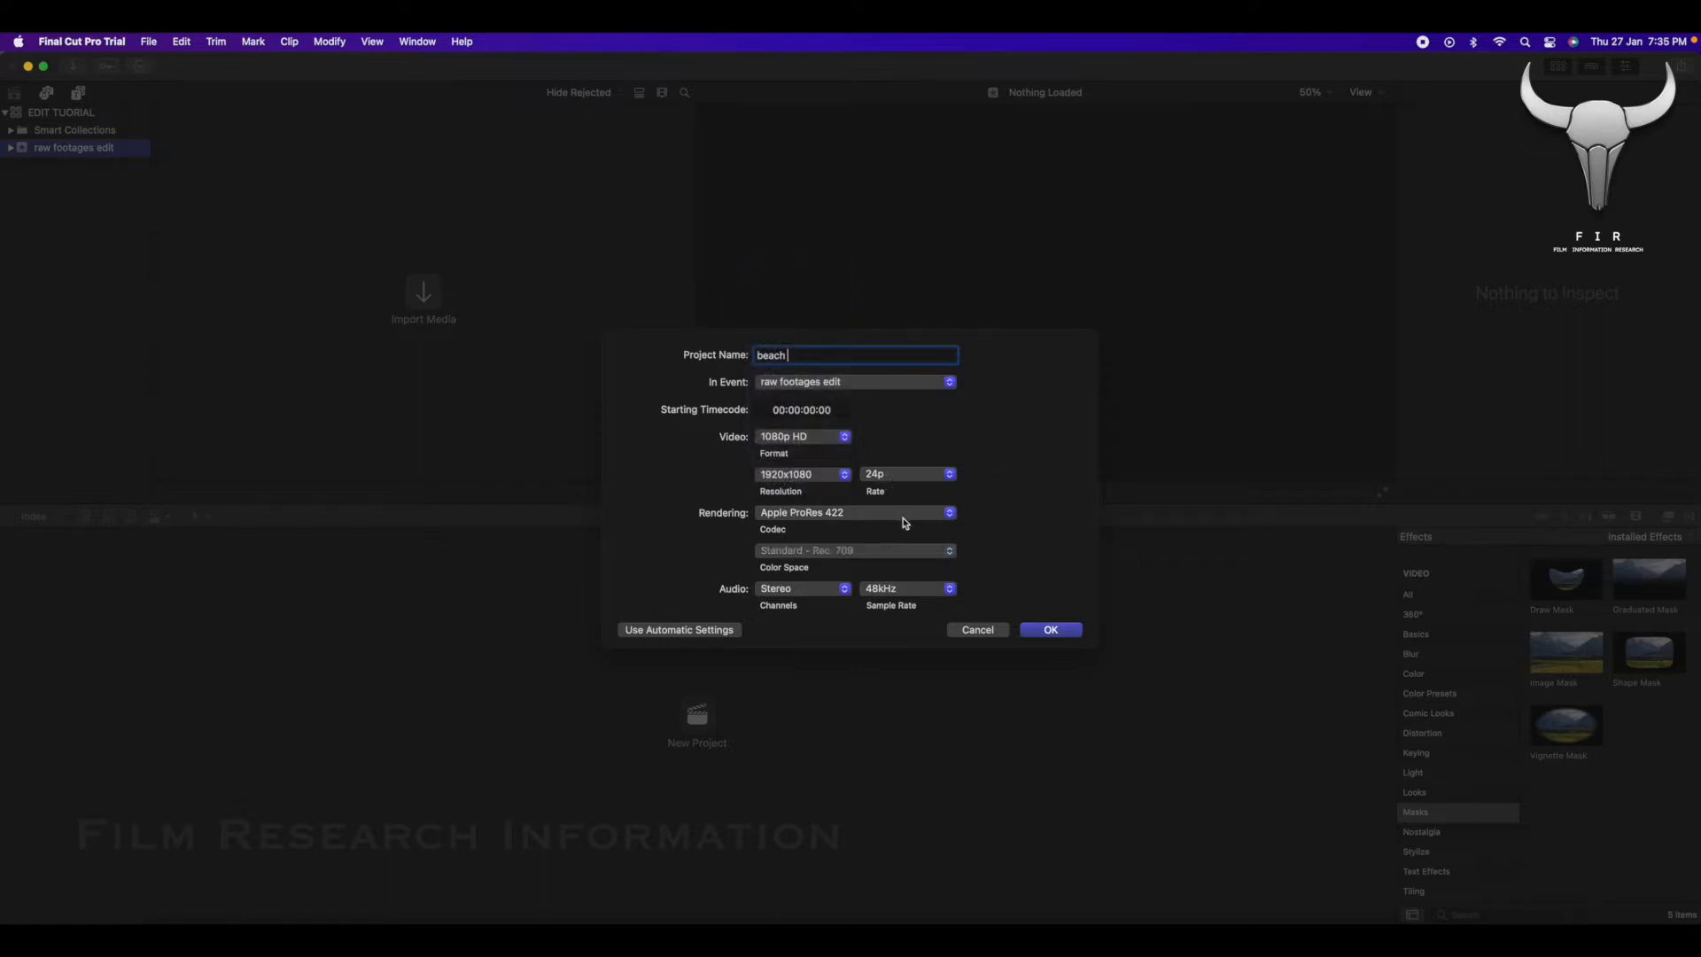
{"action": "left_click", "coordinate": [1043, 630]}
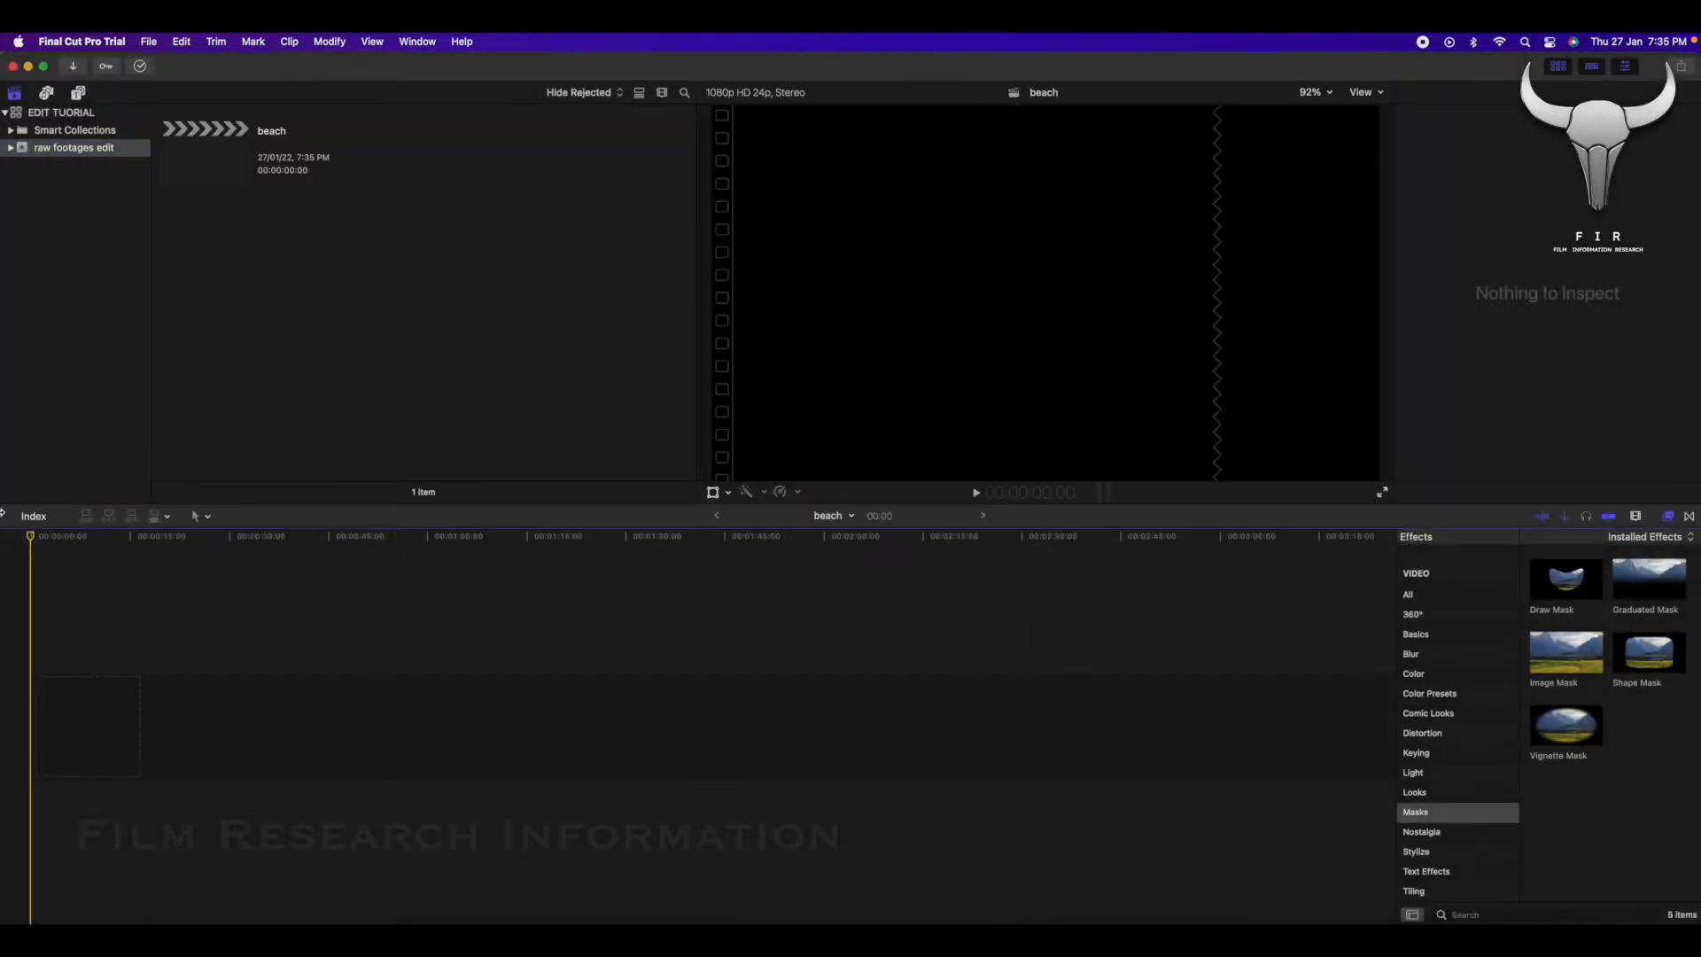
{"action": "key", "text": "super+5"}
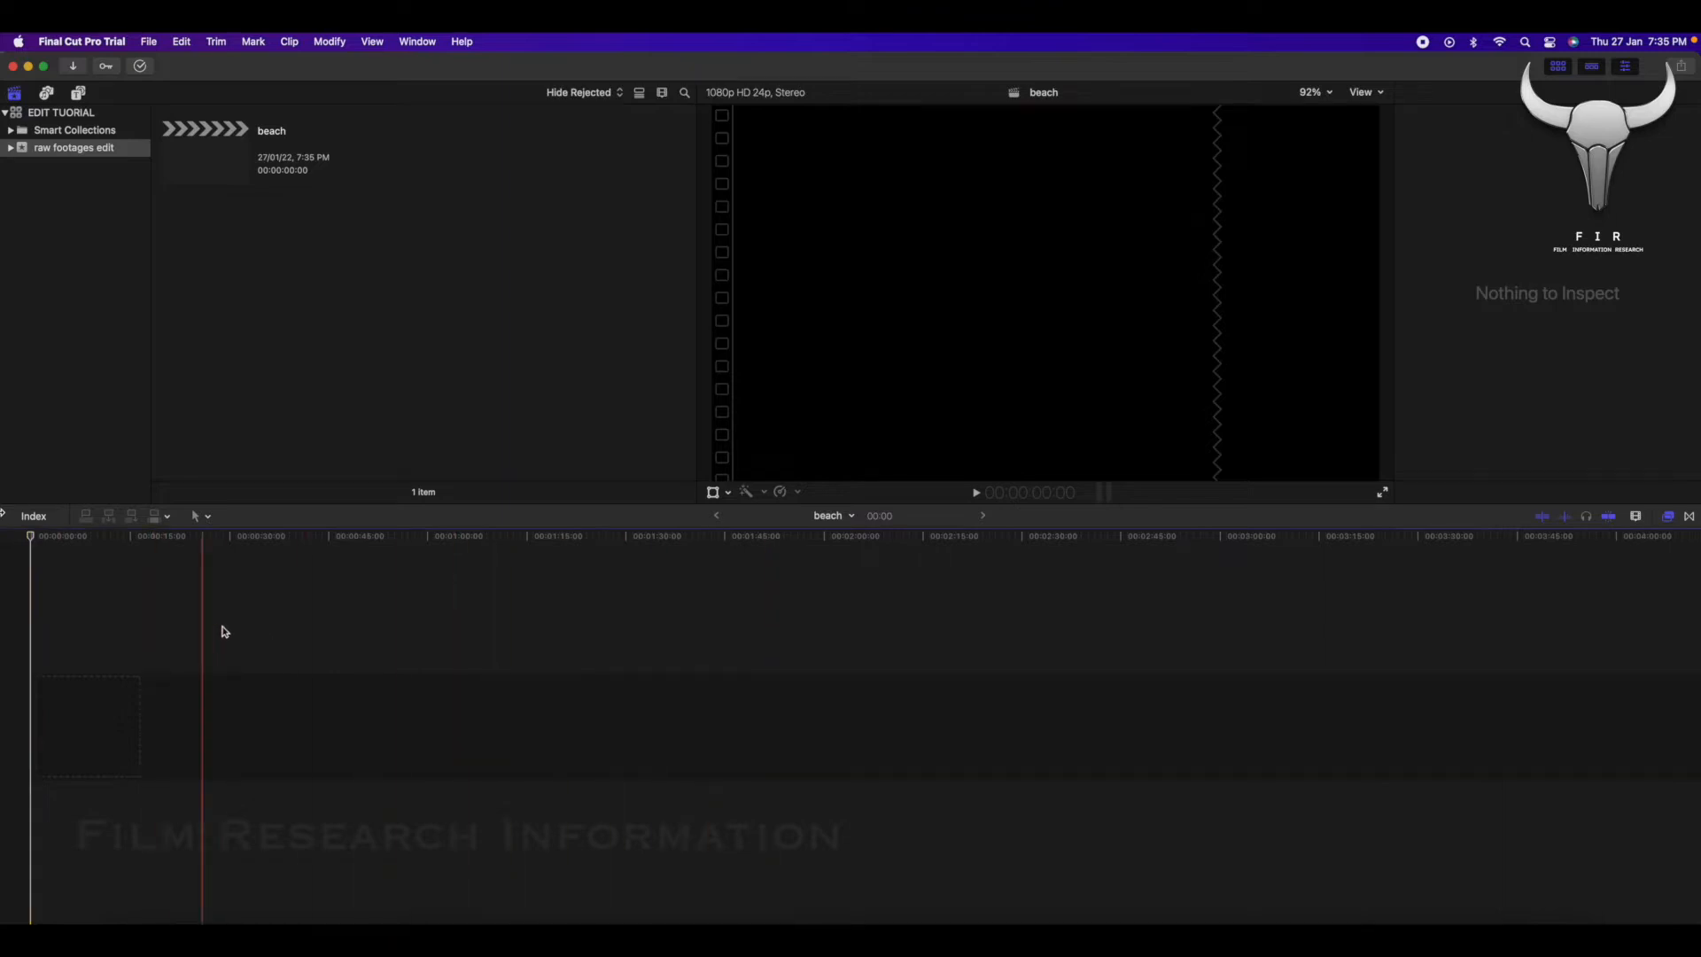
{"action": "key", "text": "super+5"}
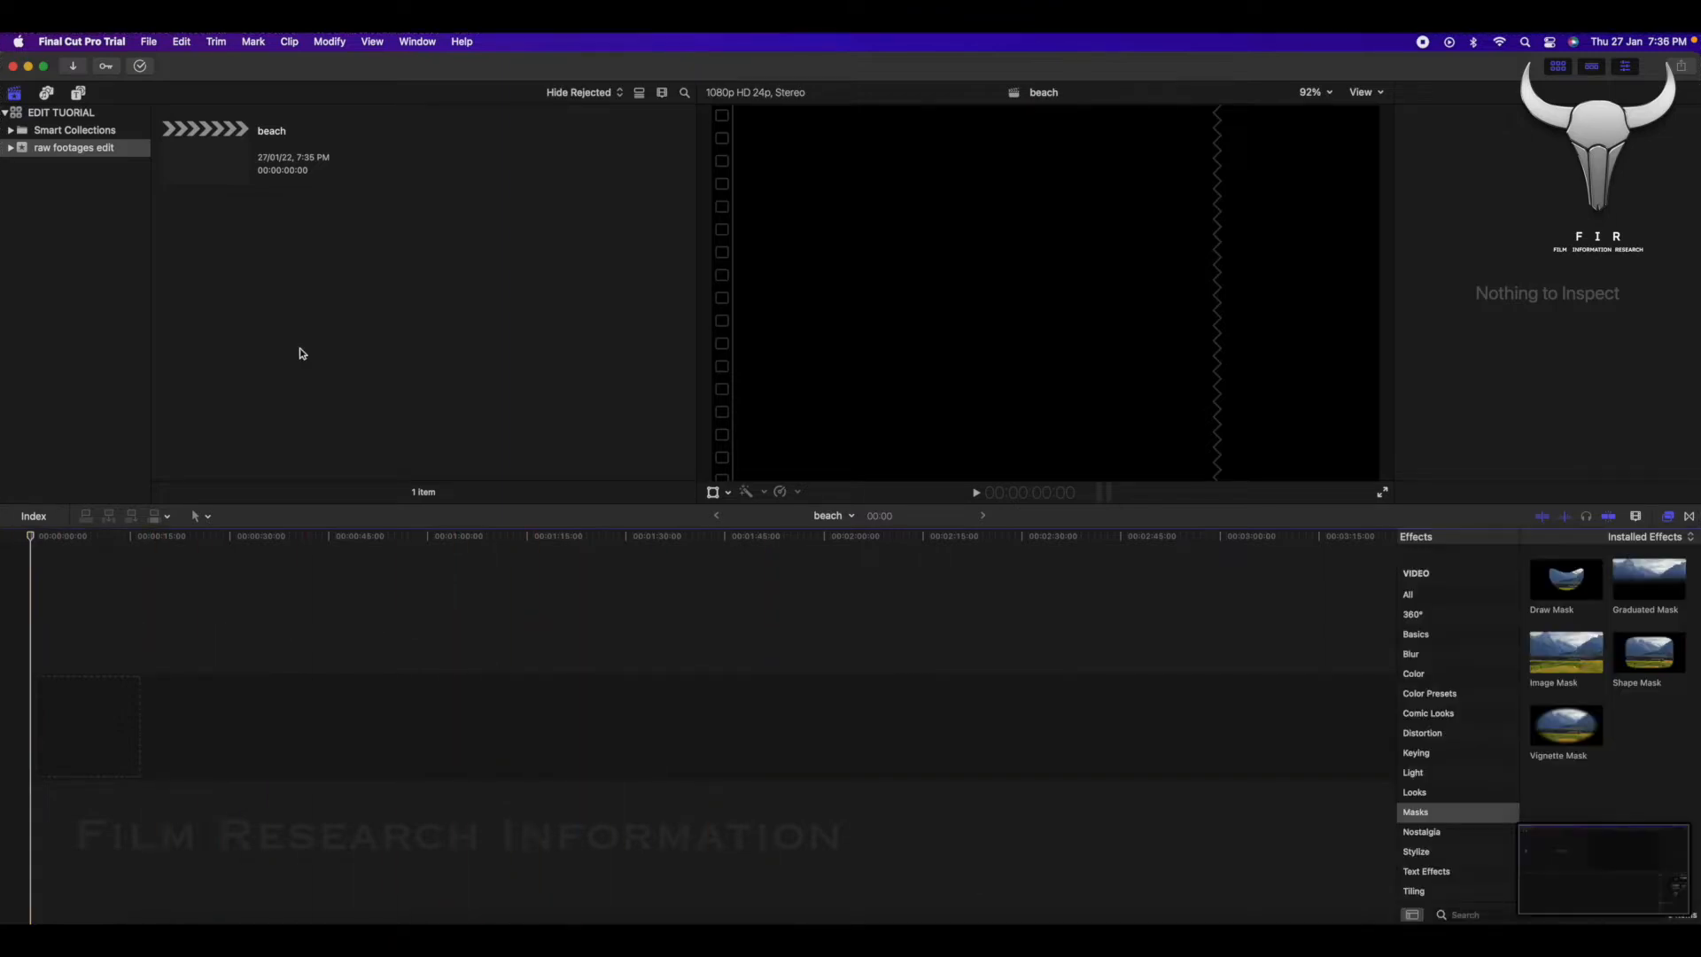
Import the raw footages folder from Downloads into the existing raw footages edit event and browse the imported clips.
{"action": "left_click", "coordinate": [148, 42]}
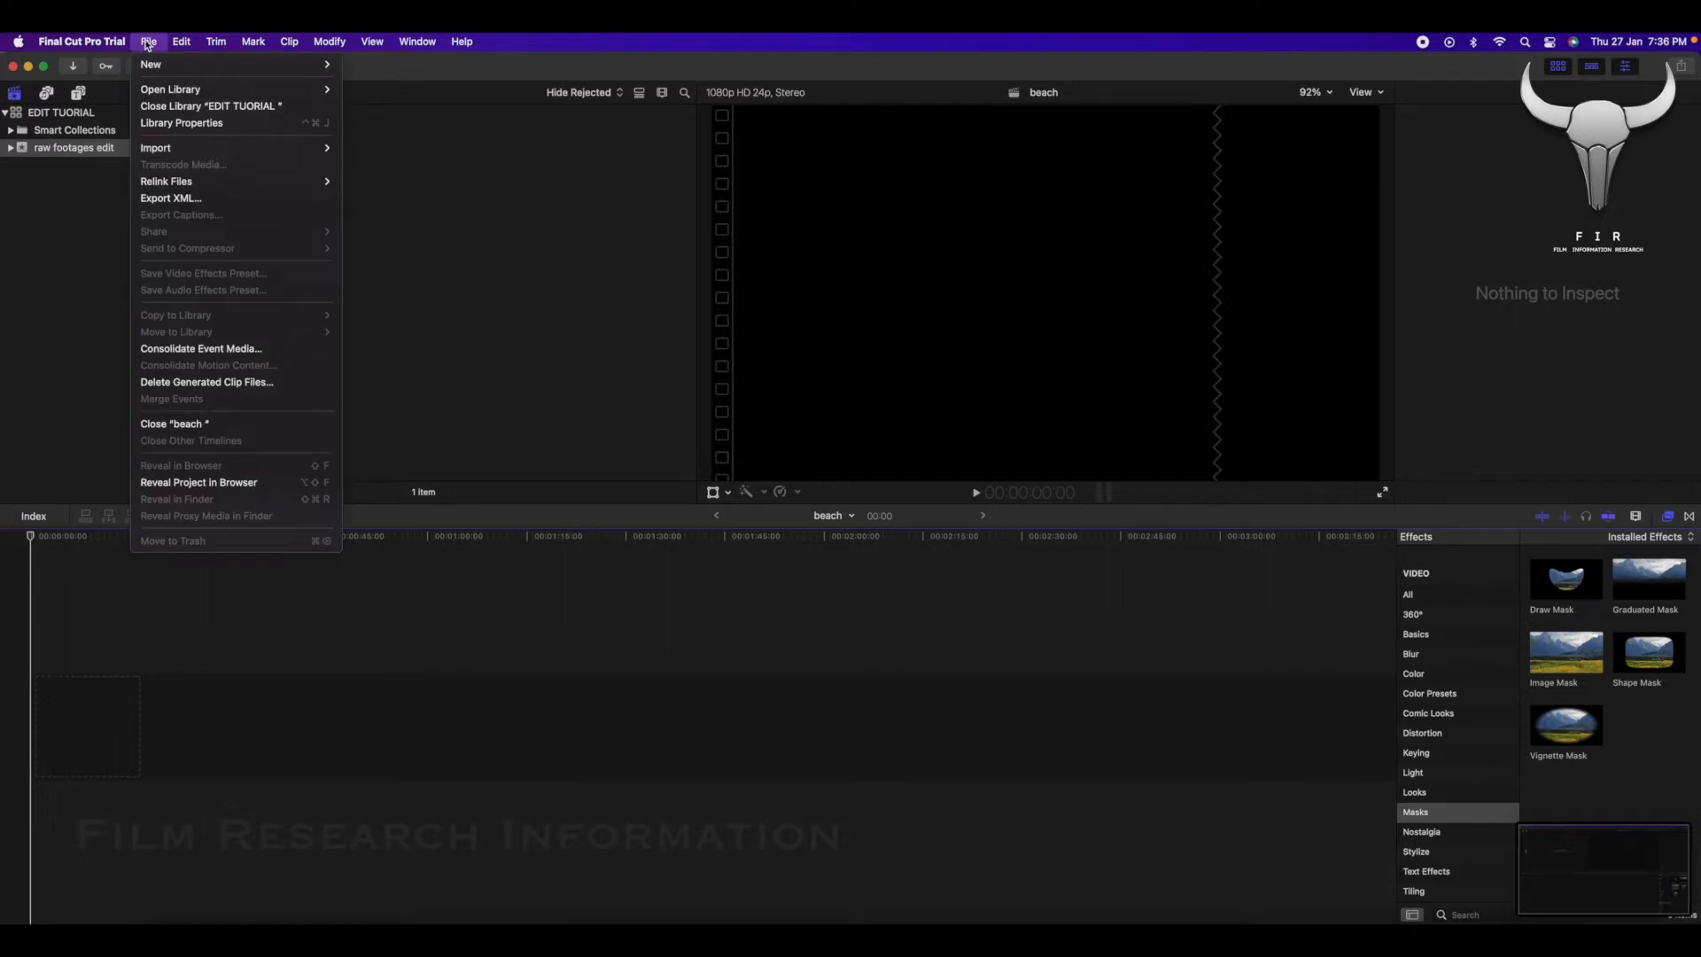
{"action": "mouse_move", "coordinate": [177, 148]}
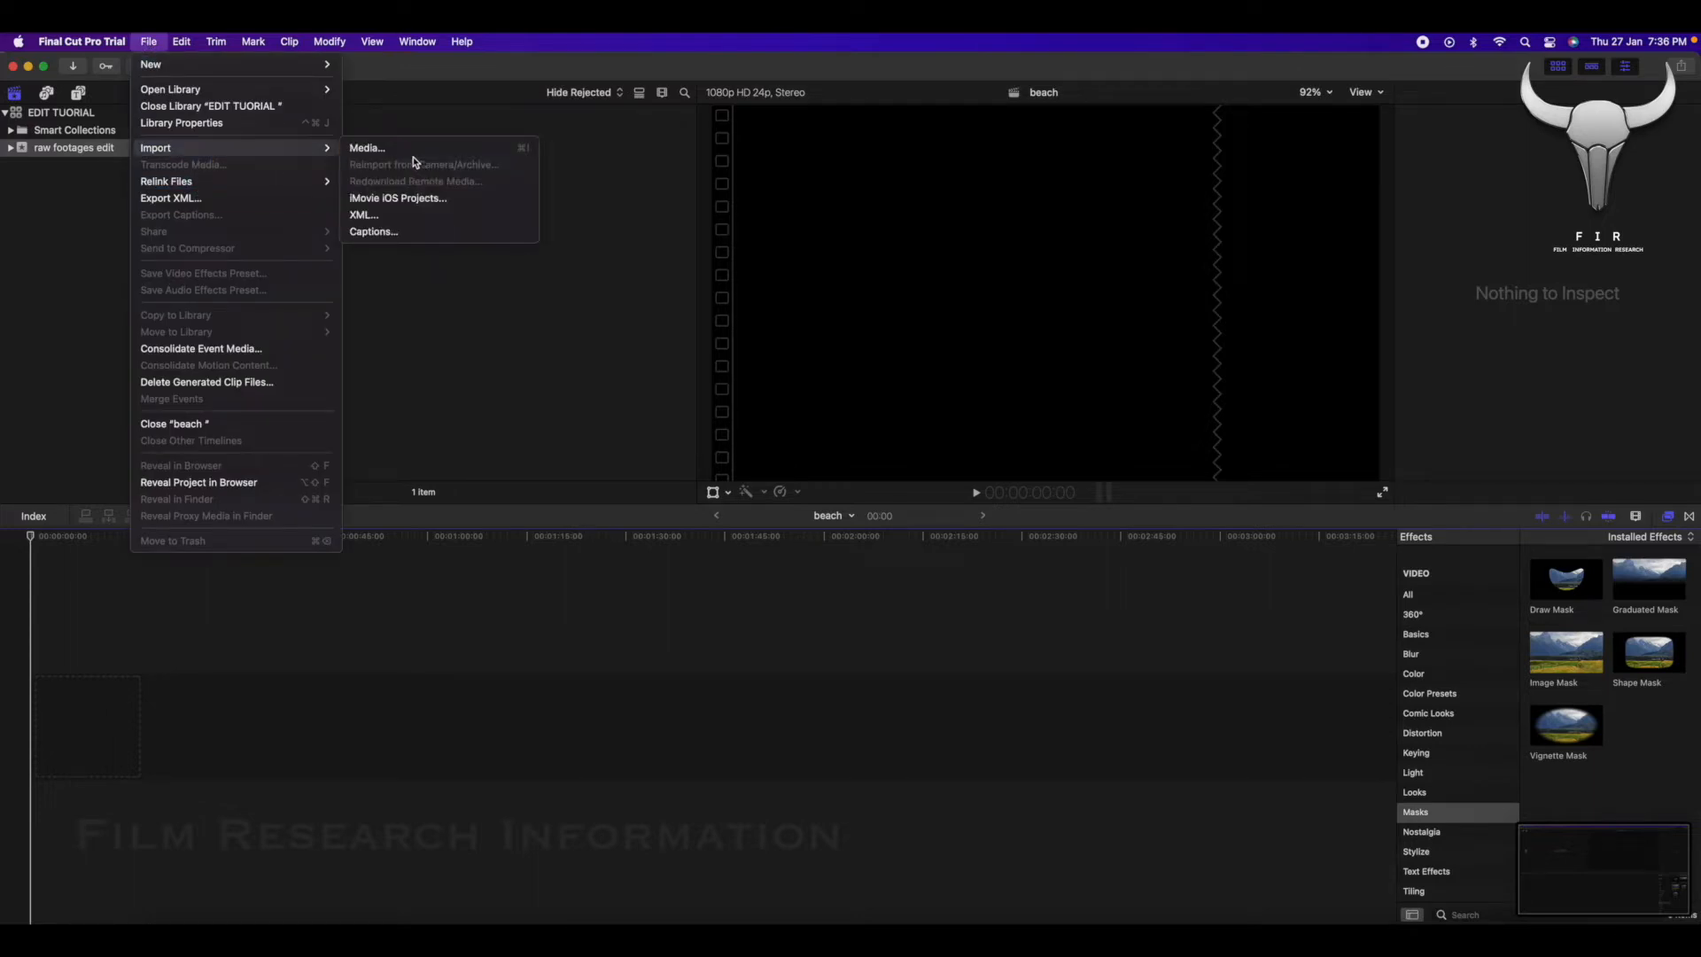
{"action": "left_click", "coordinate": [381, 148]}
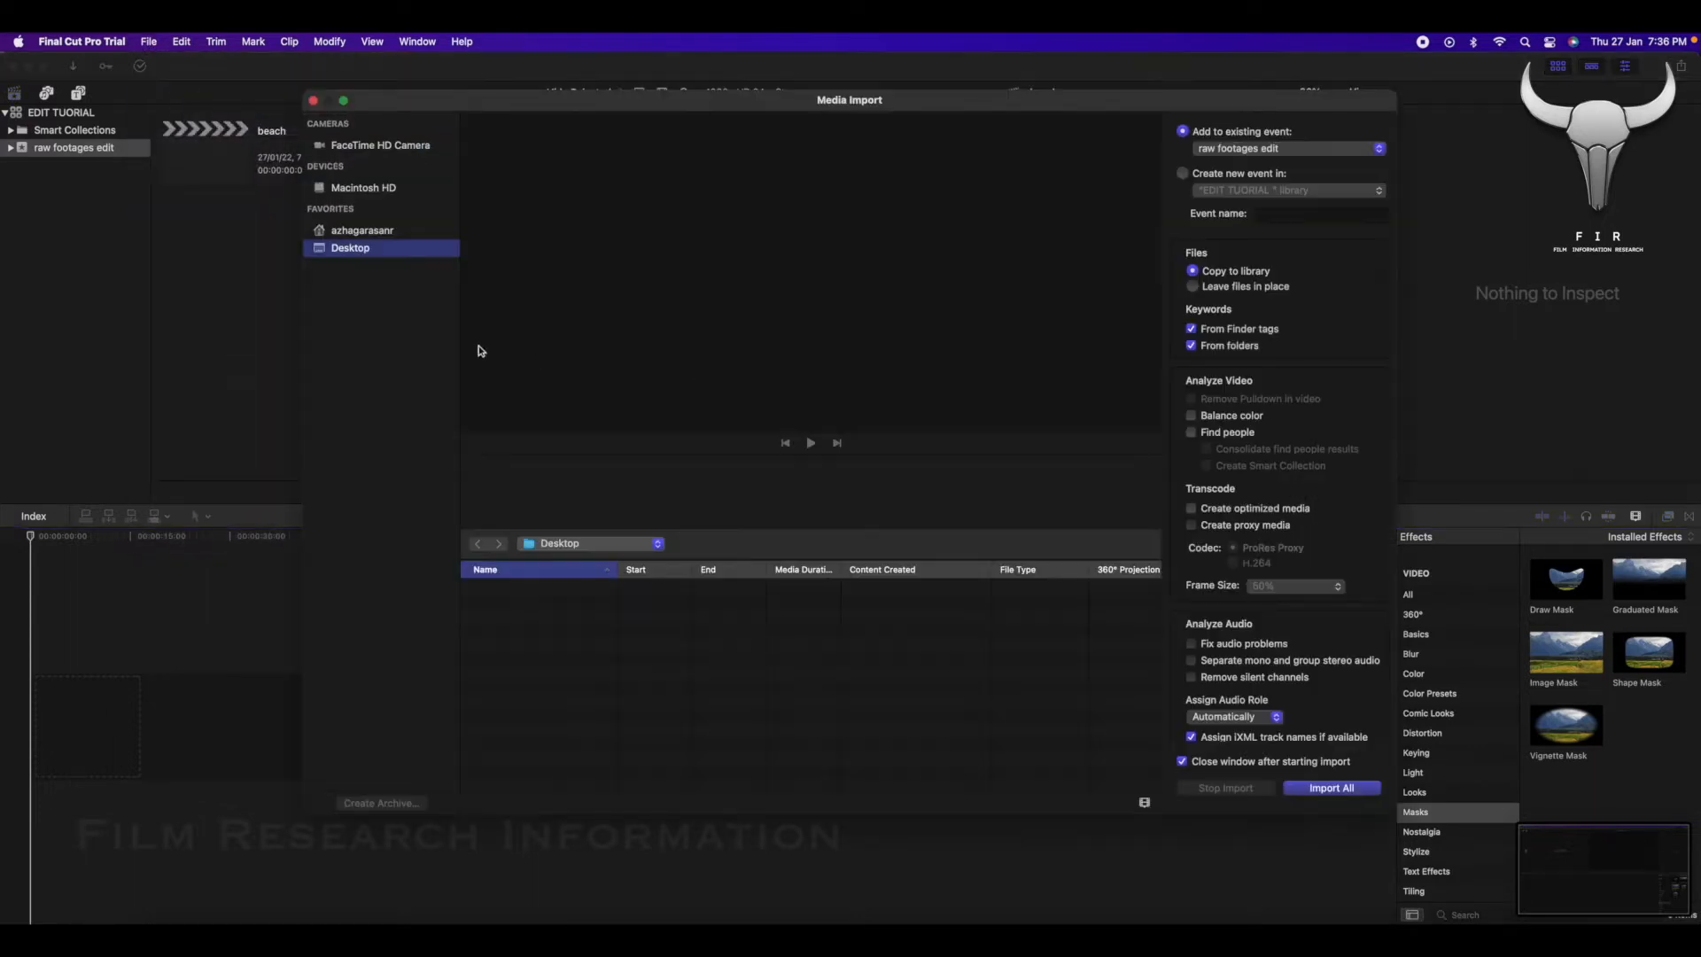
{"action": "left_click", "coordinate": [363, 230]}
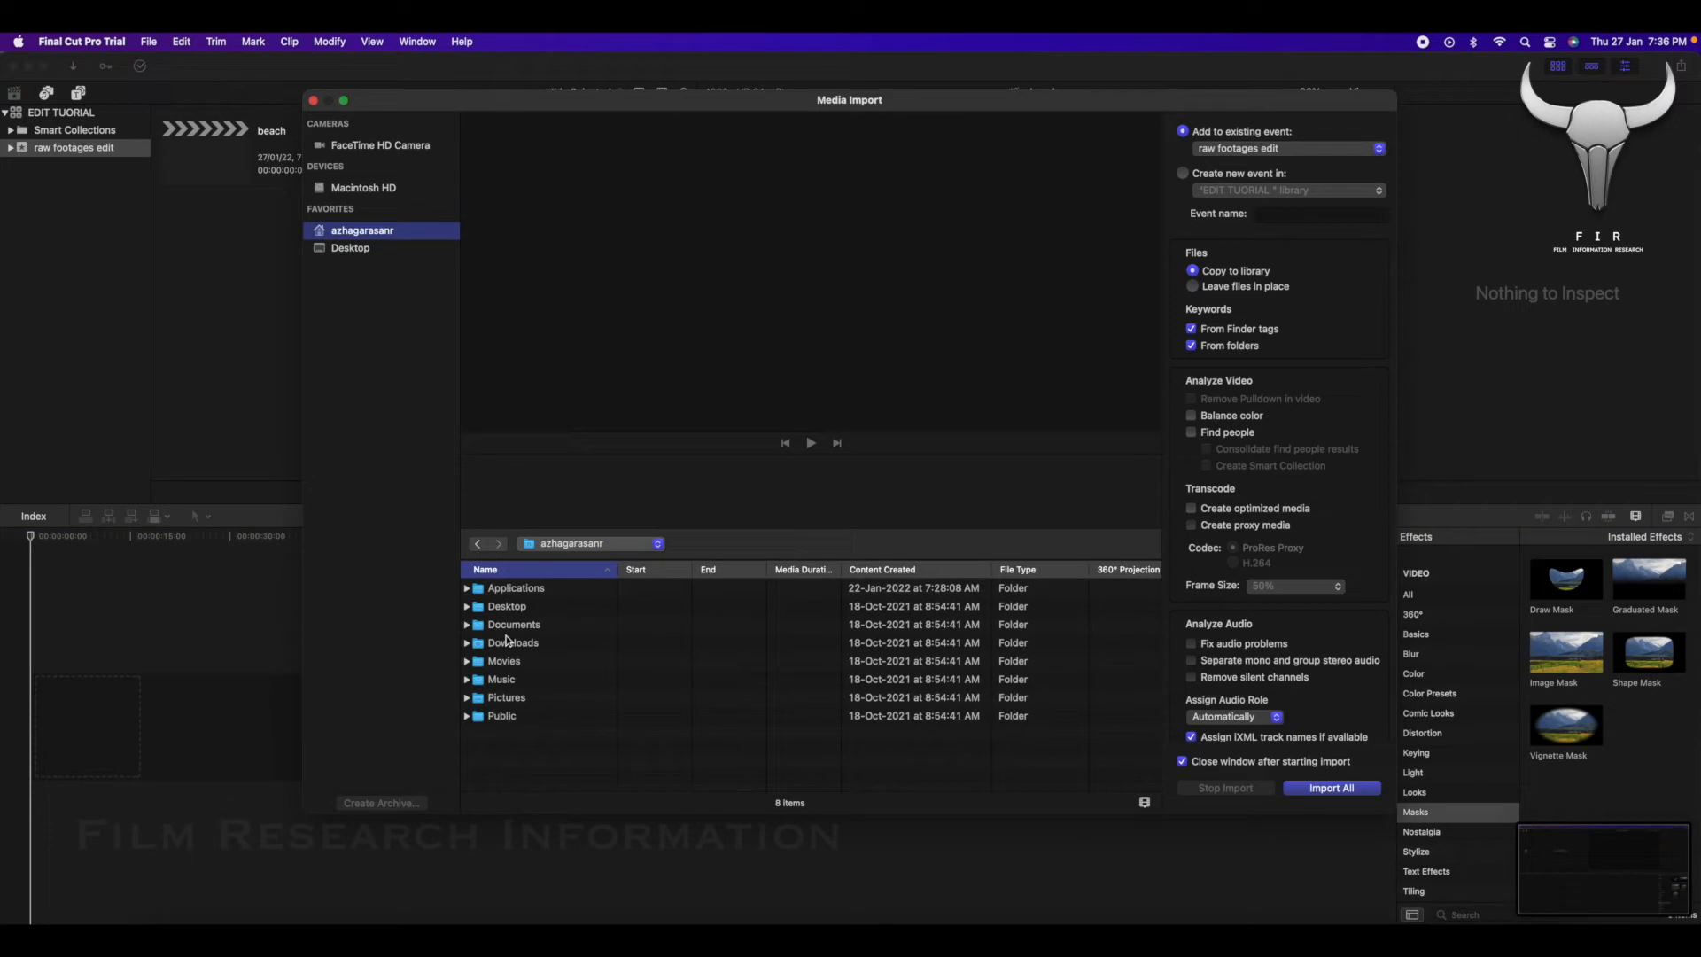
{"action": "left_click", "coordinate": [511, 644]}
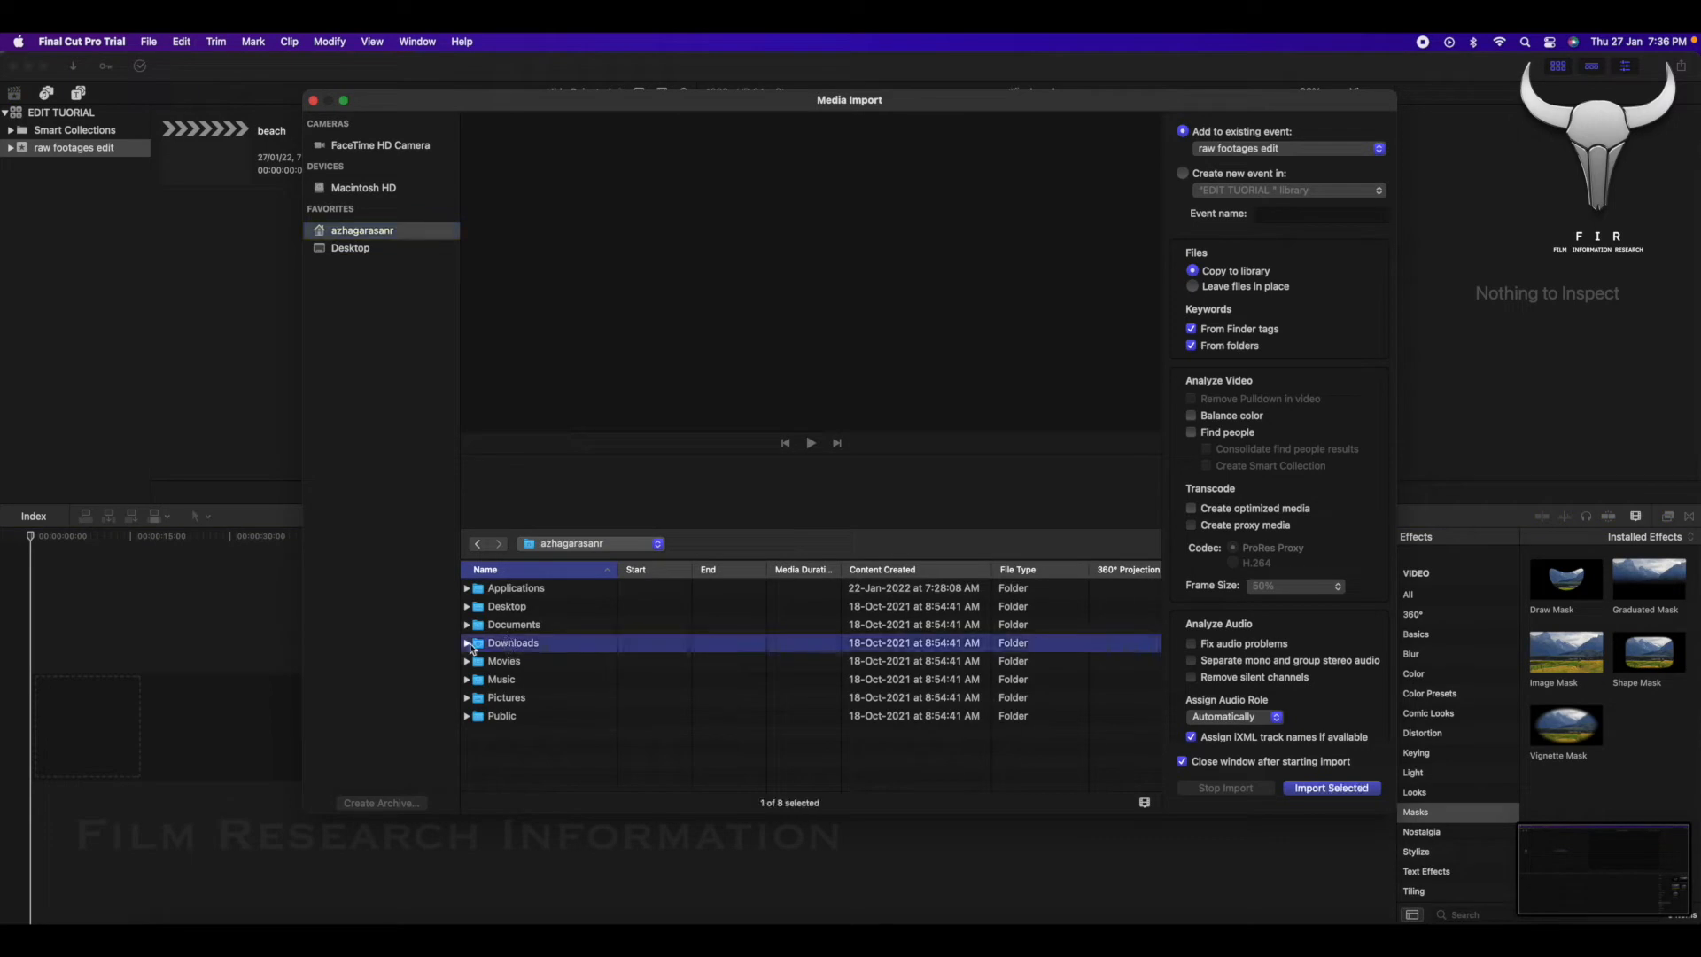
{"action": "left_click", "coordinate": [468, 643]}
{"action": "left_click", "coordinate": [899, 406]}
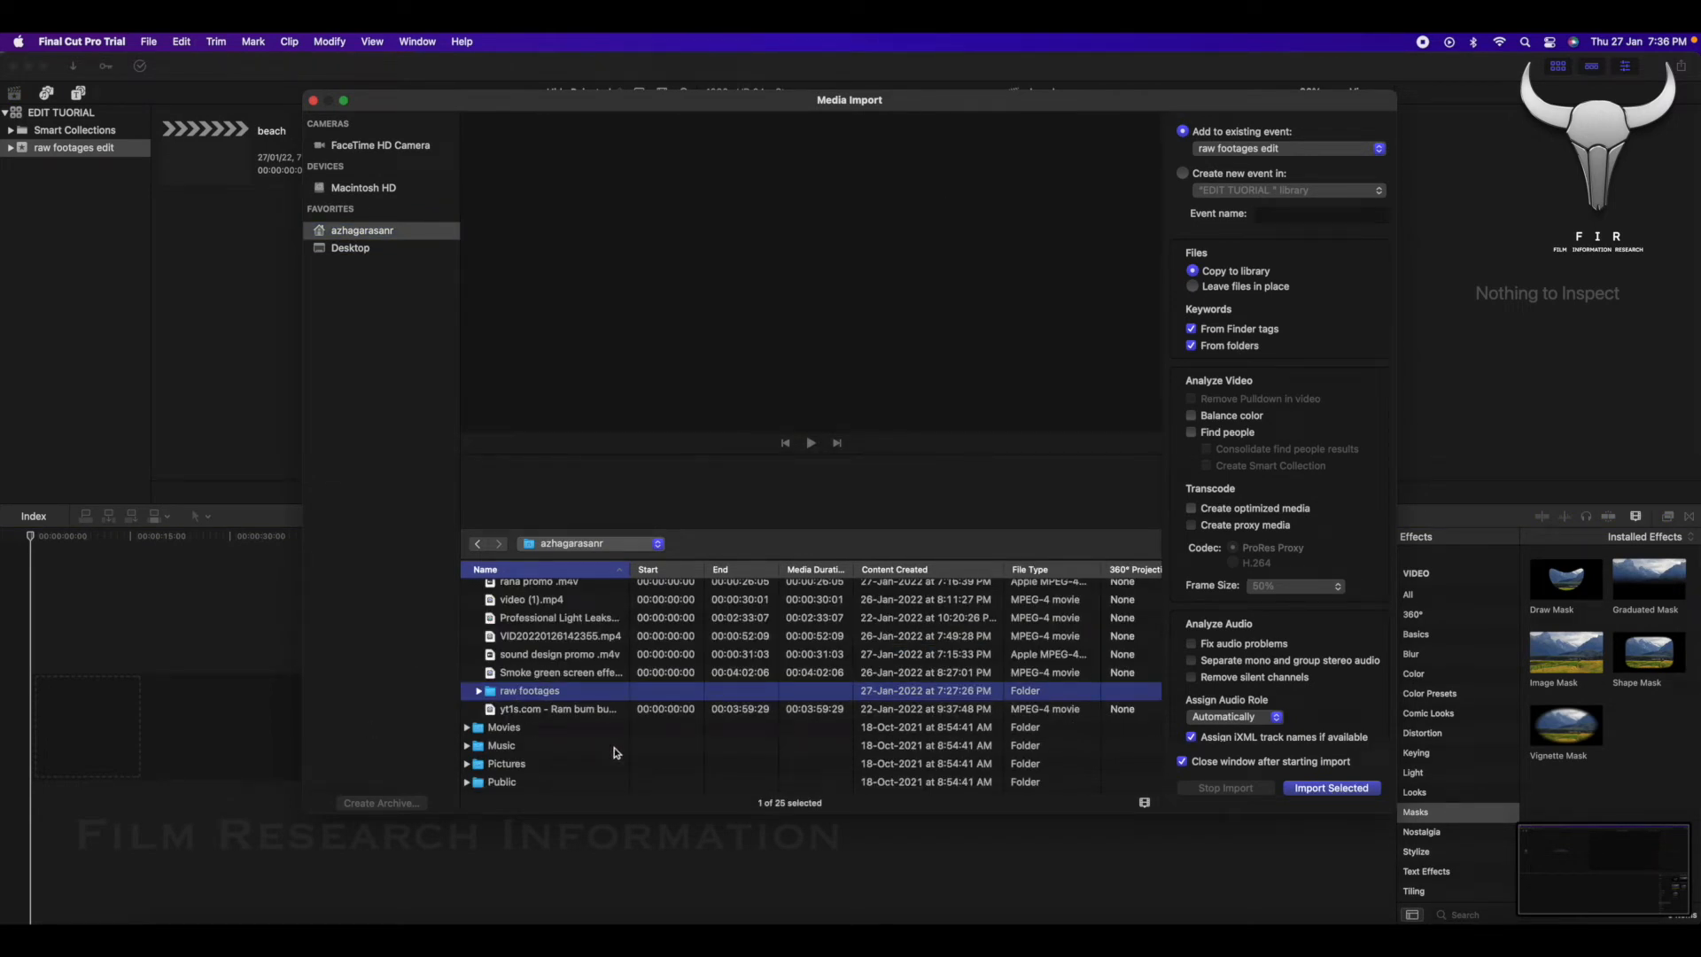
{"action": "left_click", "coordinate": [1334, 788]}
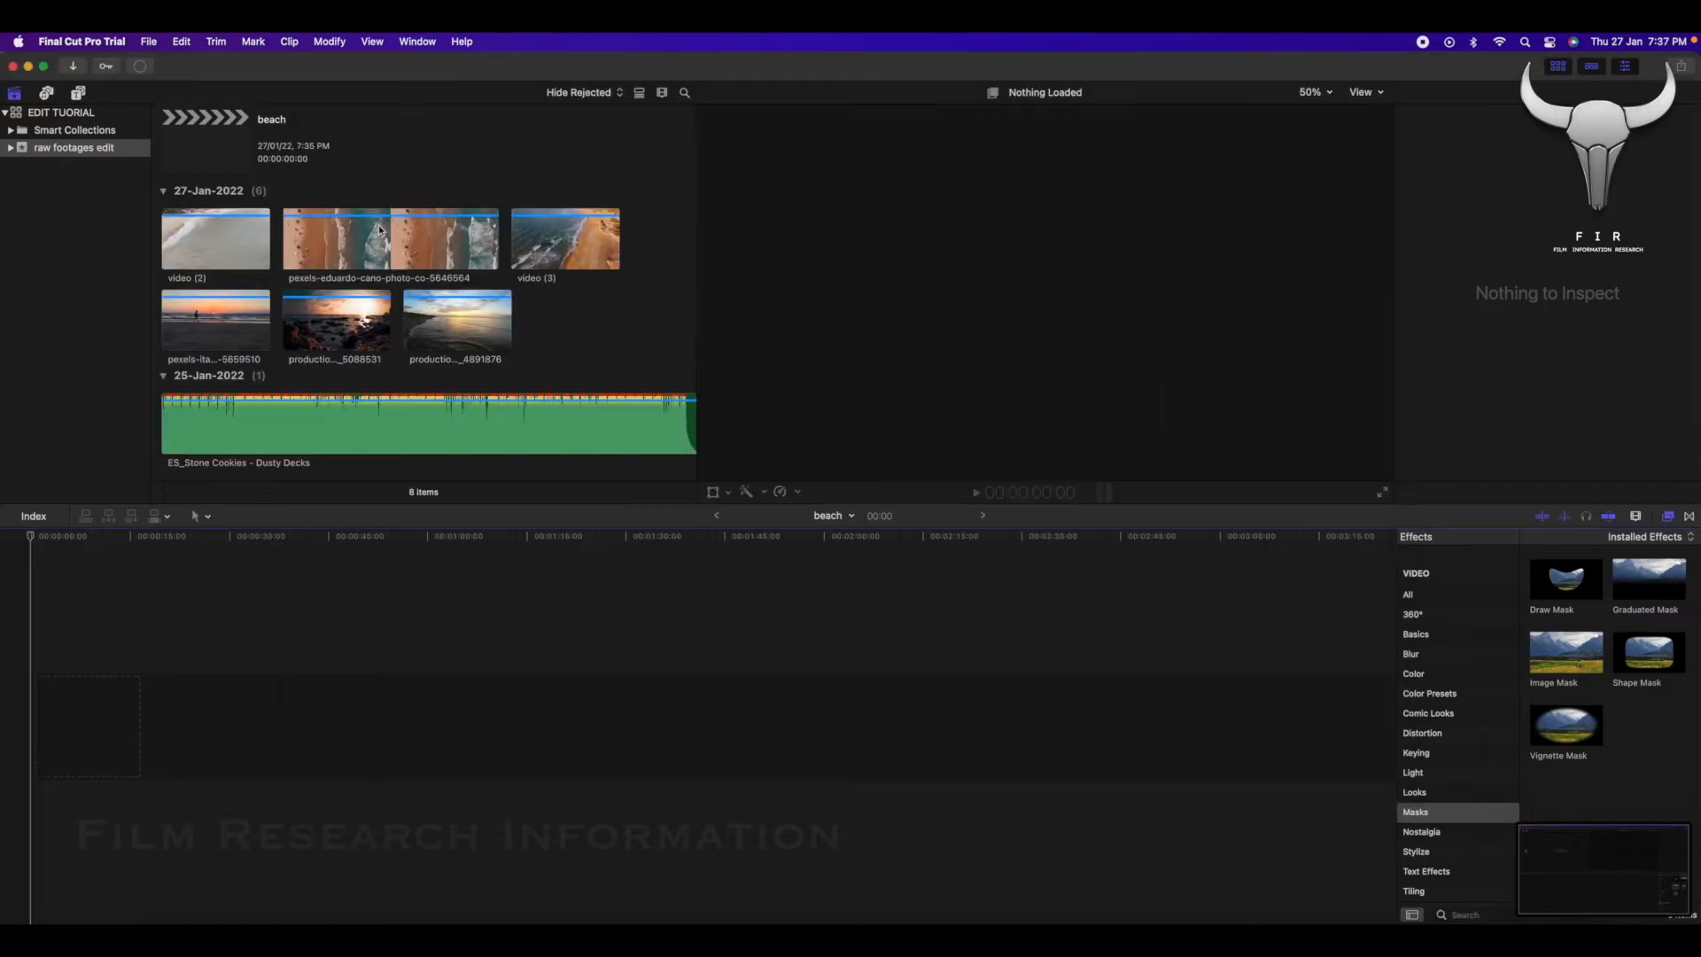
{"action": "scroll", "coordinate": [374, 353], "scroll_direction": "down", "scroll_amount": 1}
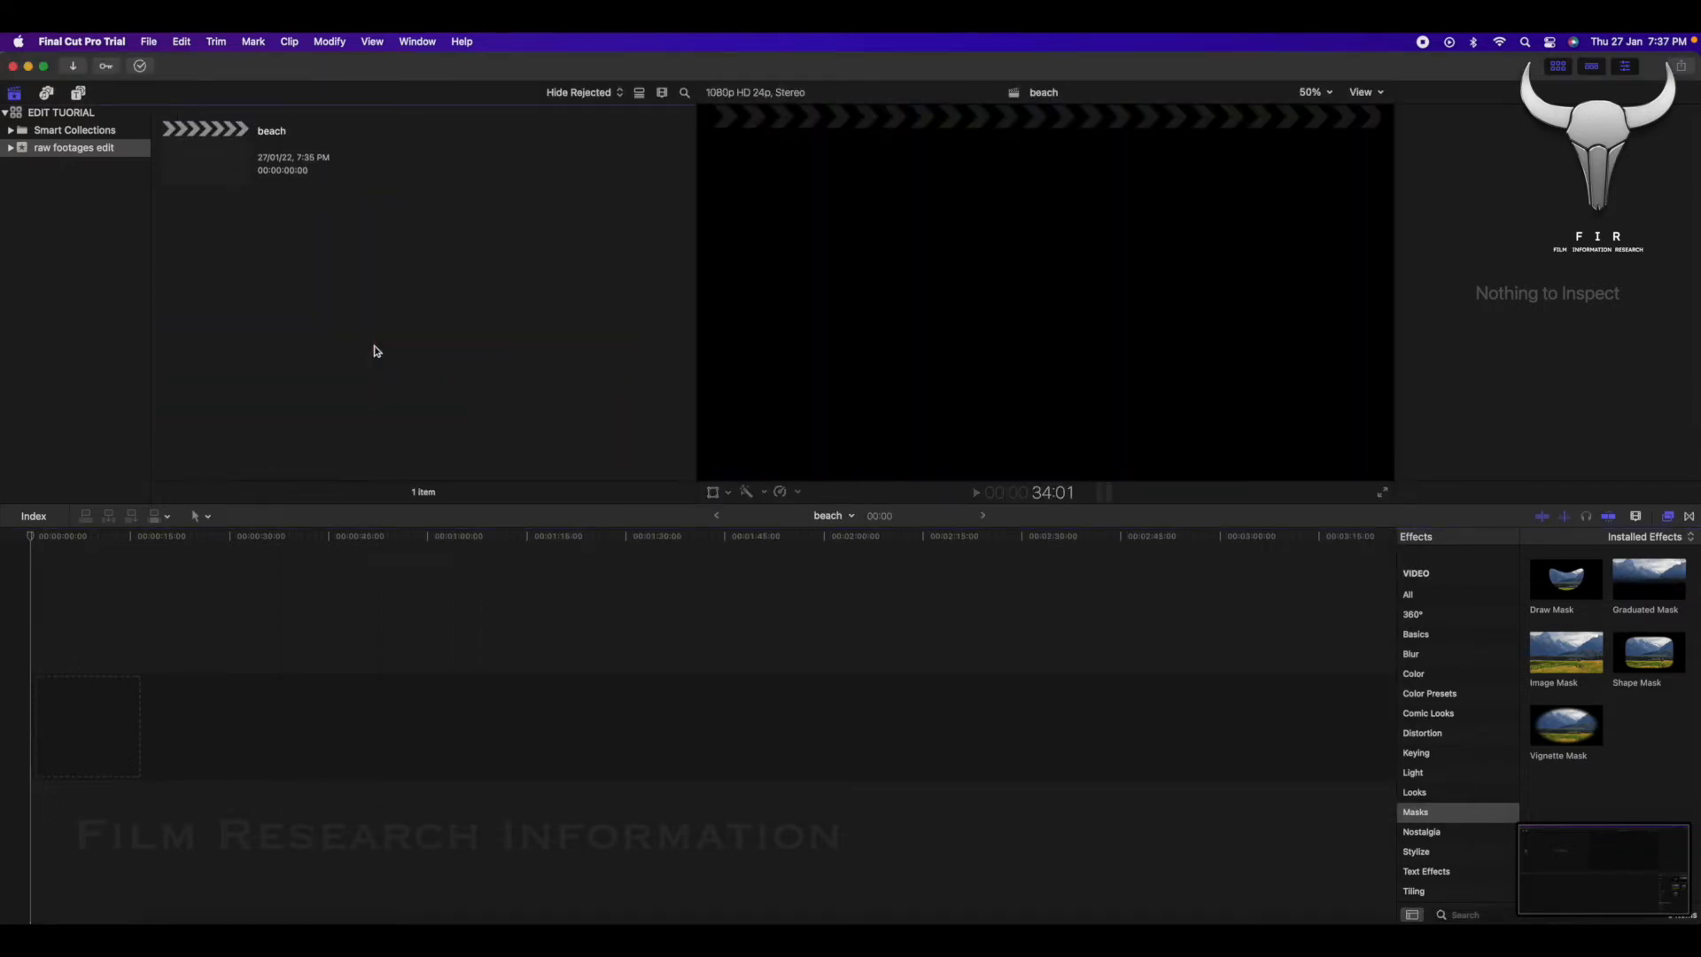
Reopen the media import window and import the raw footages folder again, copying its files to the library.
{"action": "key", "text": "super+i"}
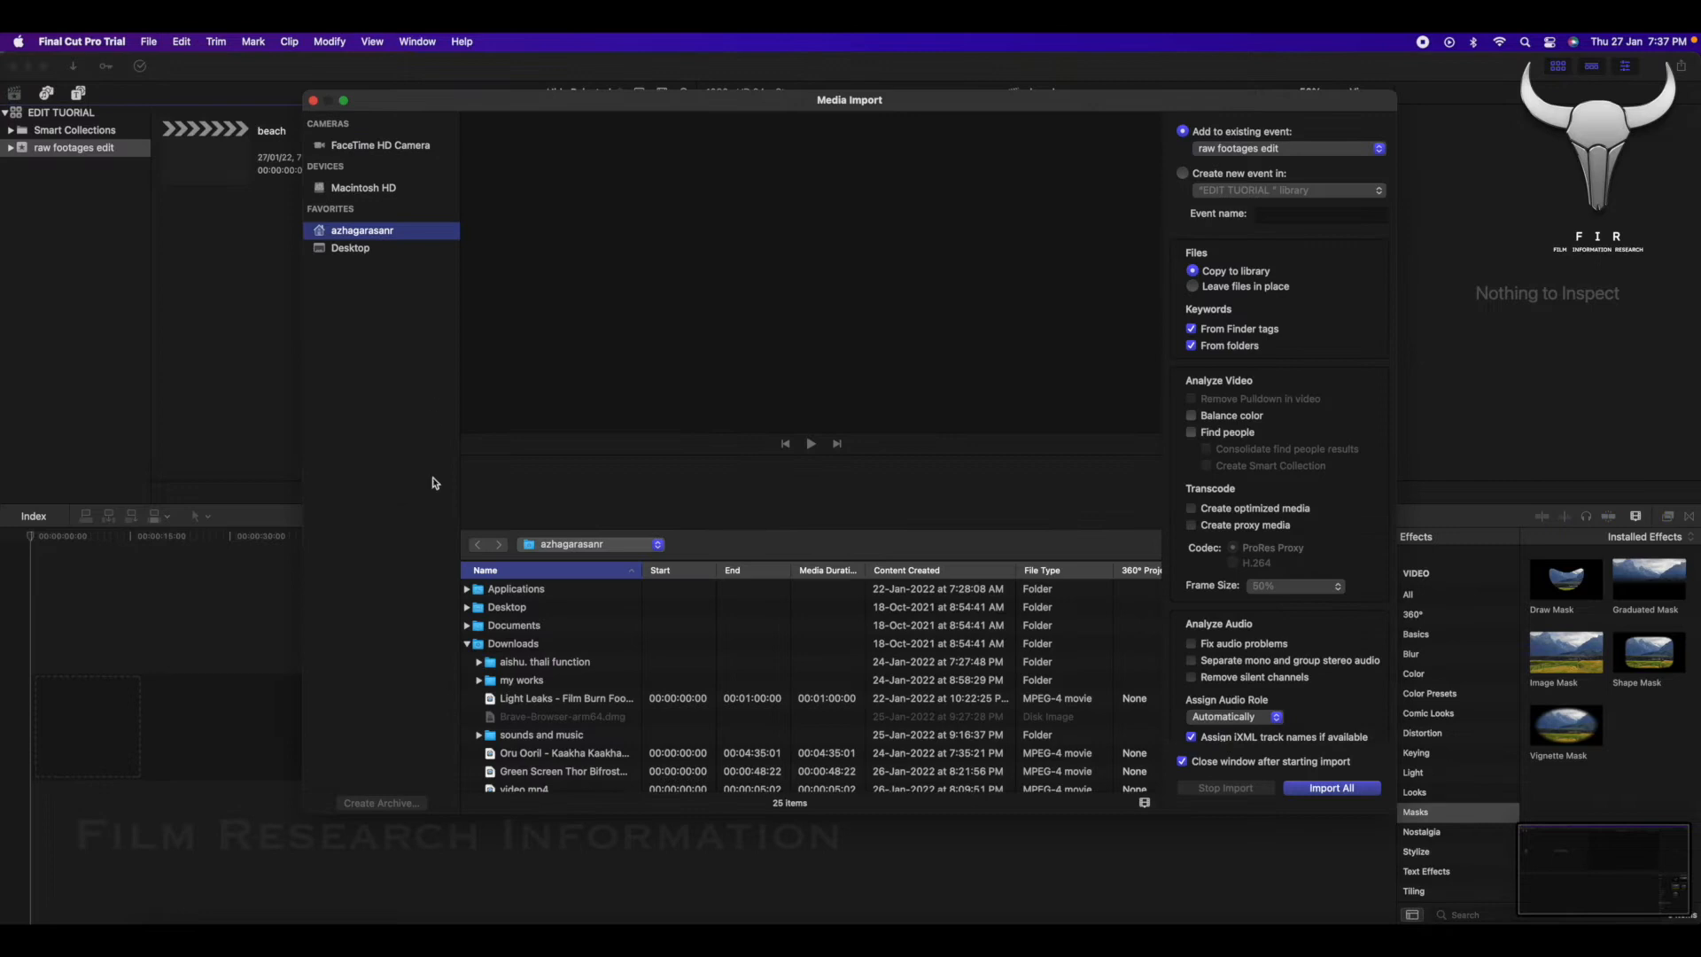
{"action": "scroll", "coordinate": [478, 620], "scroll_direction": "down", "scroll_amount": 5}
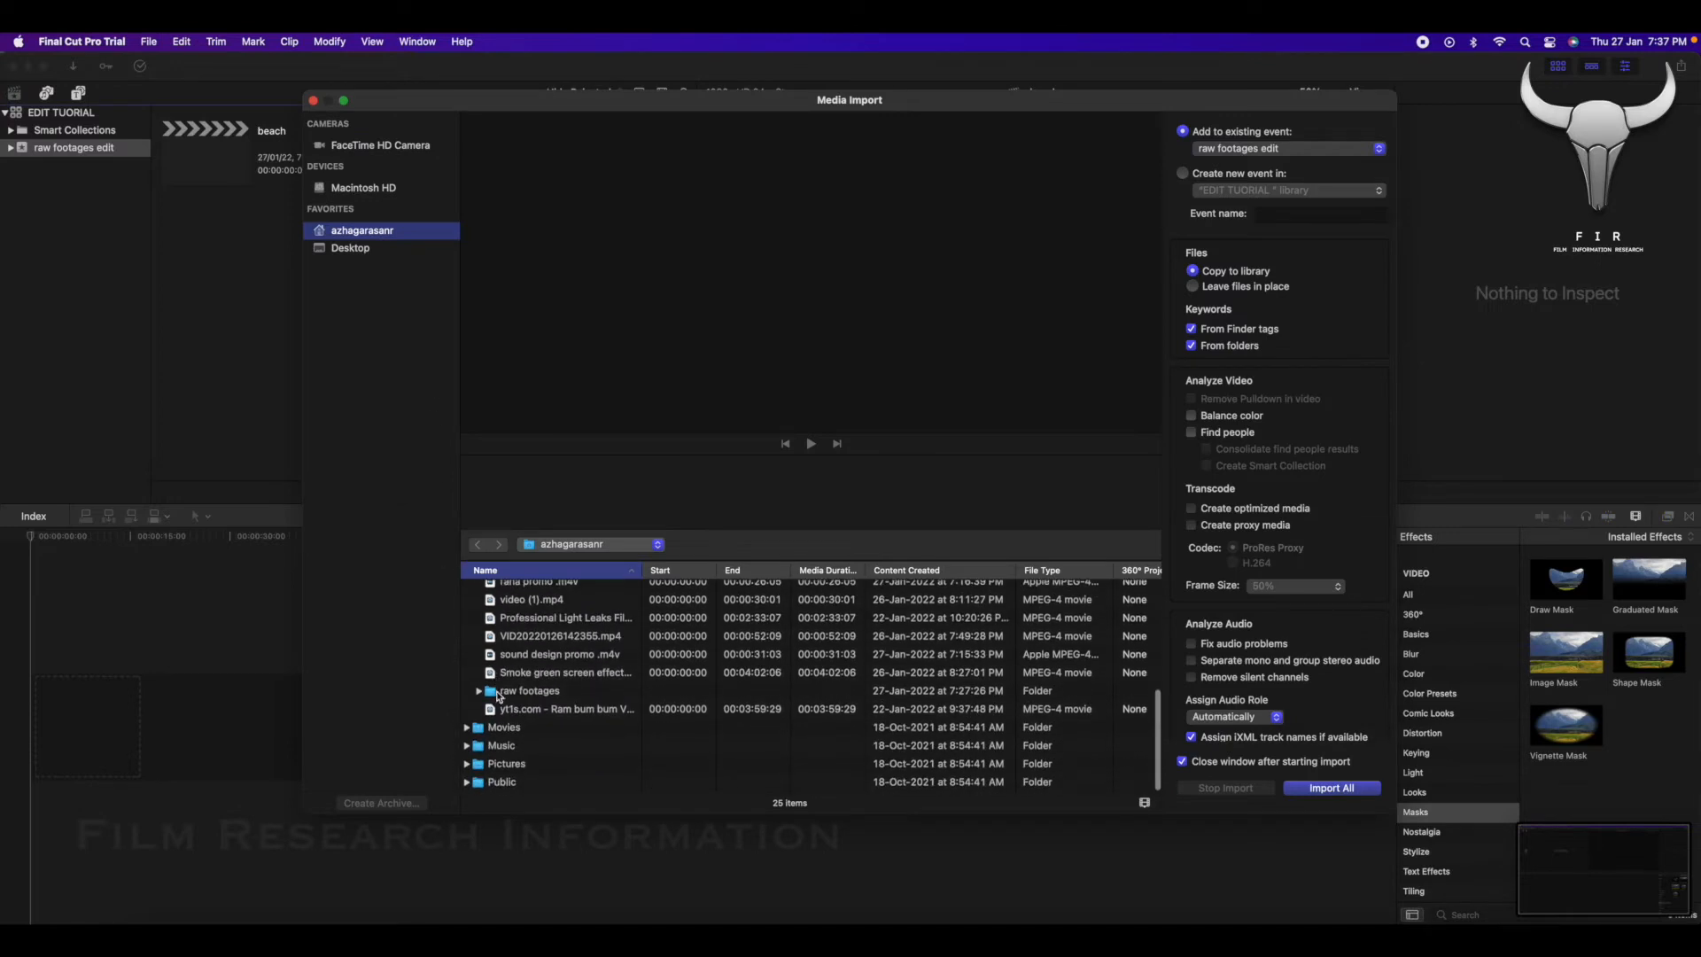
{"action": "left_click", "coordinate": [497, 693]}
{"action": "left_click", "coordinate": [1346, 787]}
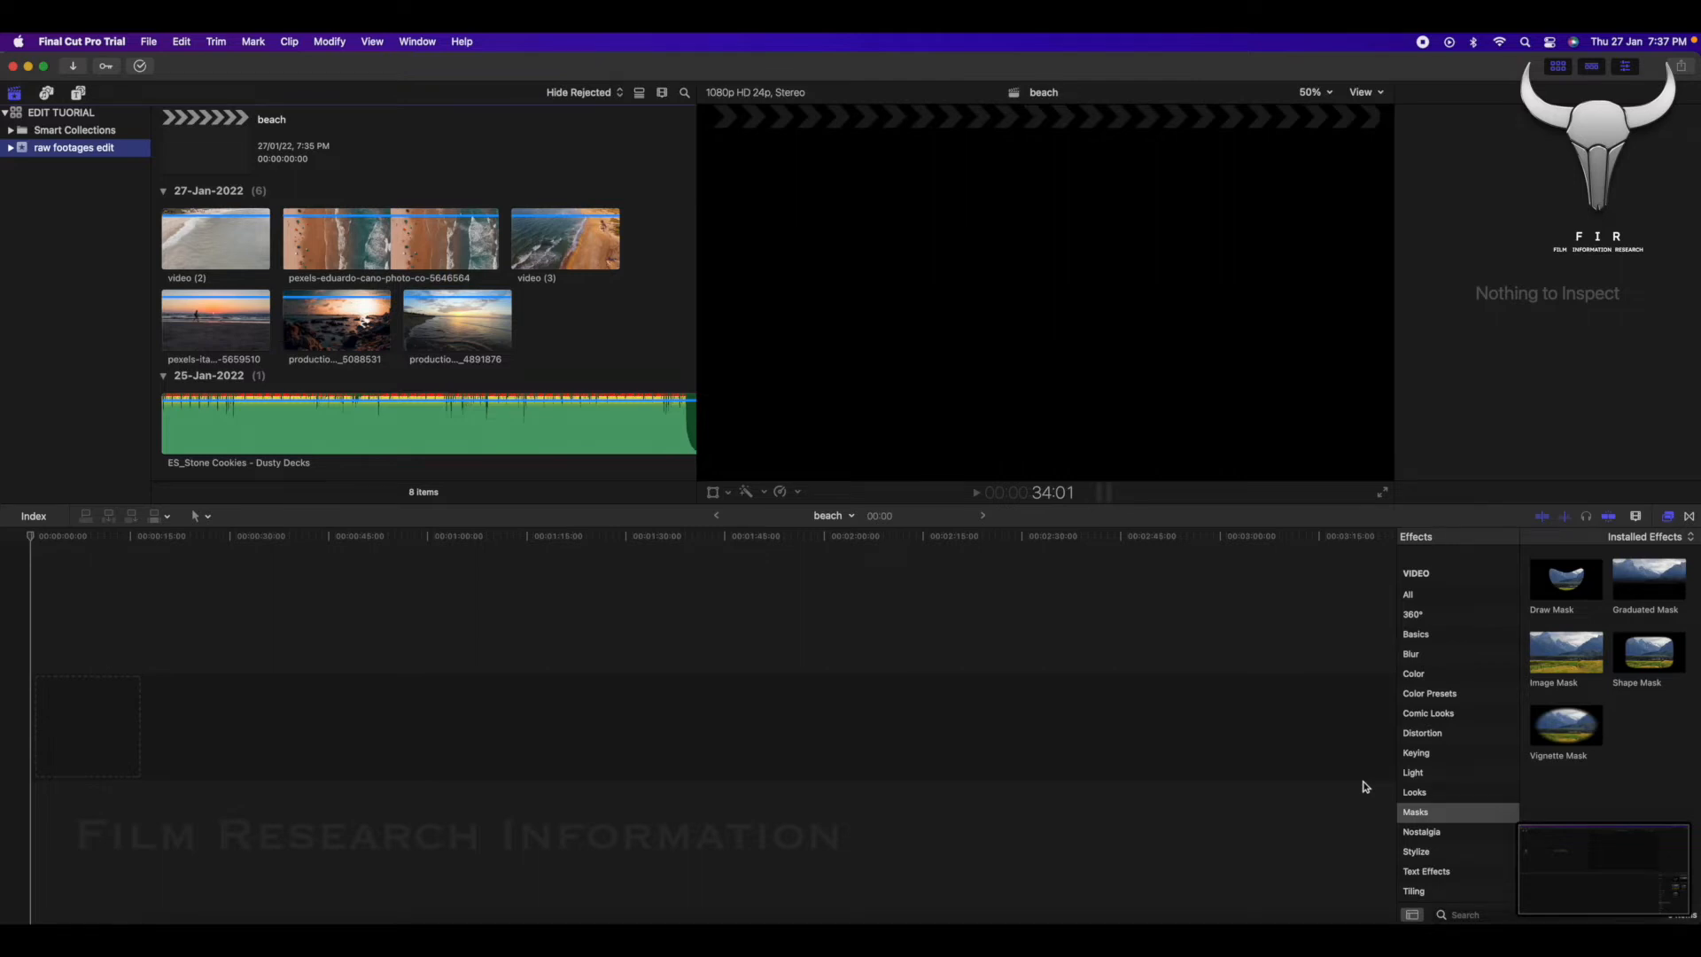
Switch to the raw footages folder in Finder and add all of its files to the raw footages edit event.
{"action": "key", "text": "super+Tab"}
{"action": "key", "text": "super+Tab"}
{"action": "key", "text": "super+Tab"}
{"action": "key", "text": "super+Tab"}
{"action": "key", "text": "super+Tab"}
{"action": "key", "text": "super+Tab"}
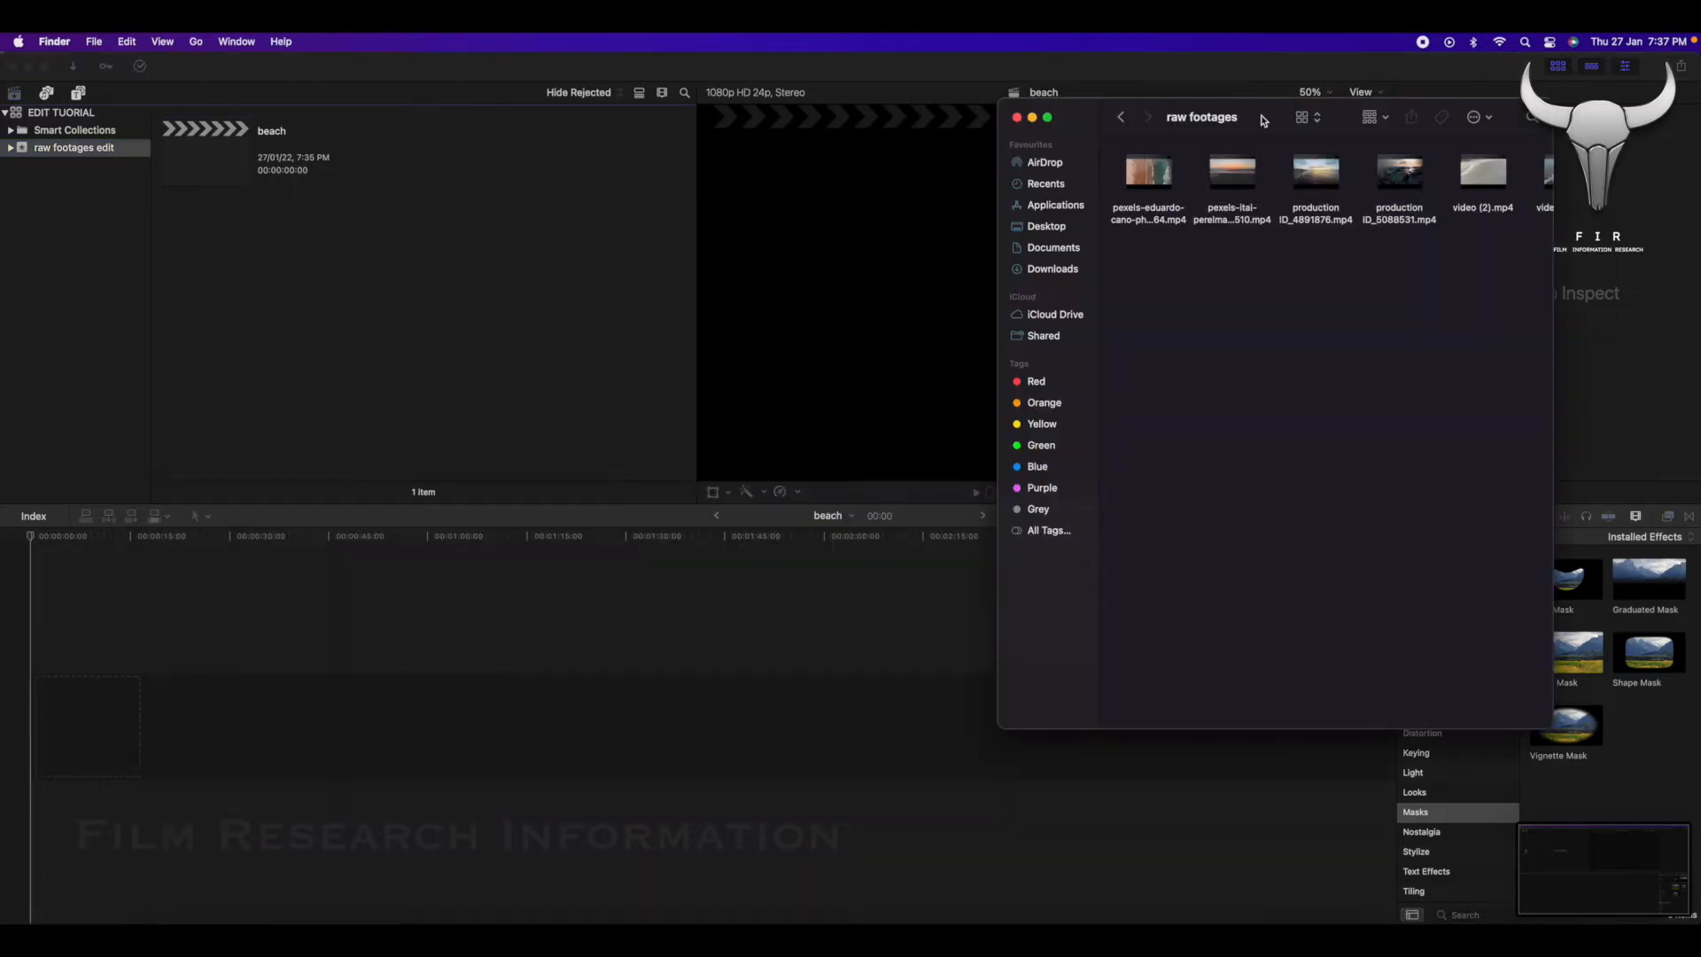
{"action": "key", "text": "super+a"}
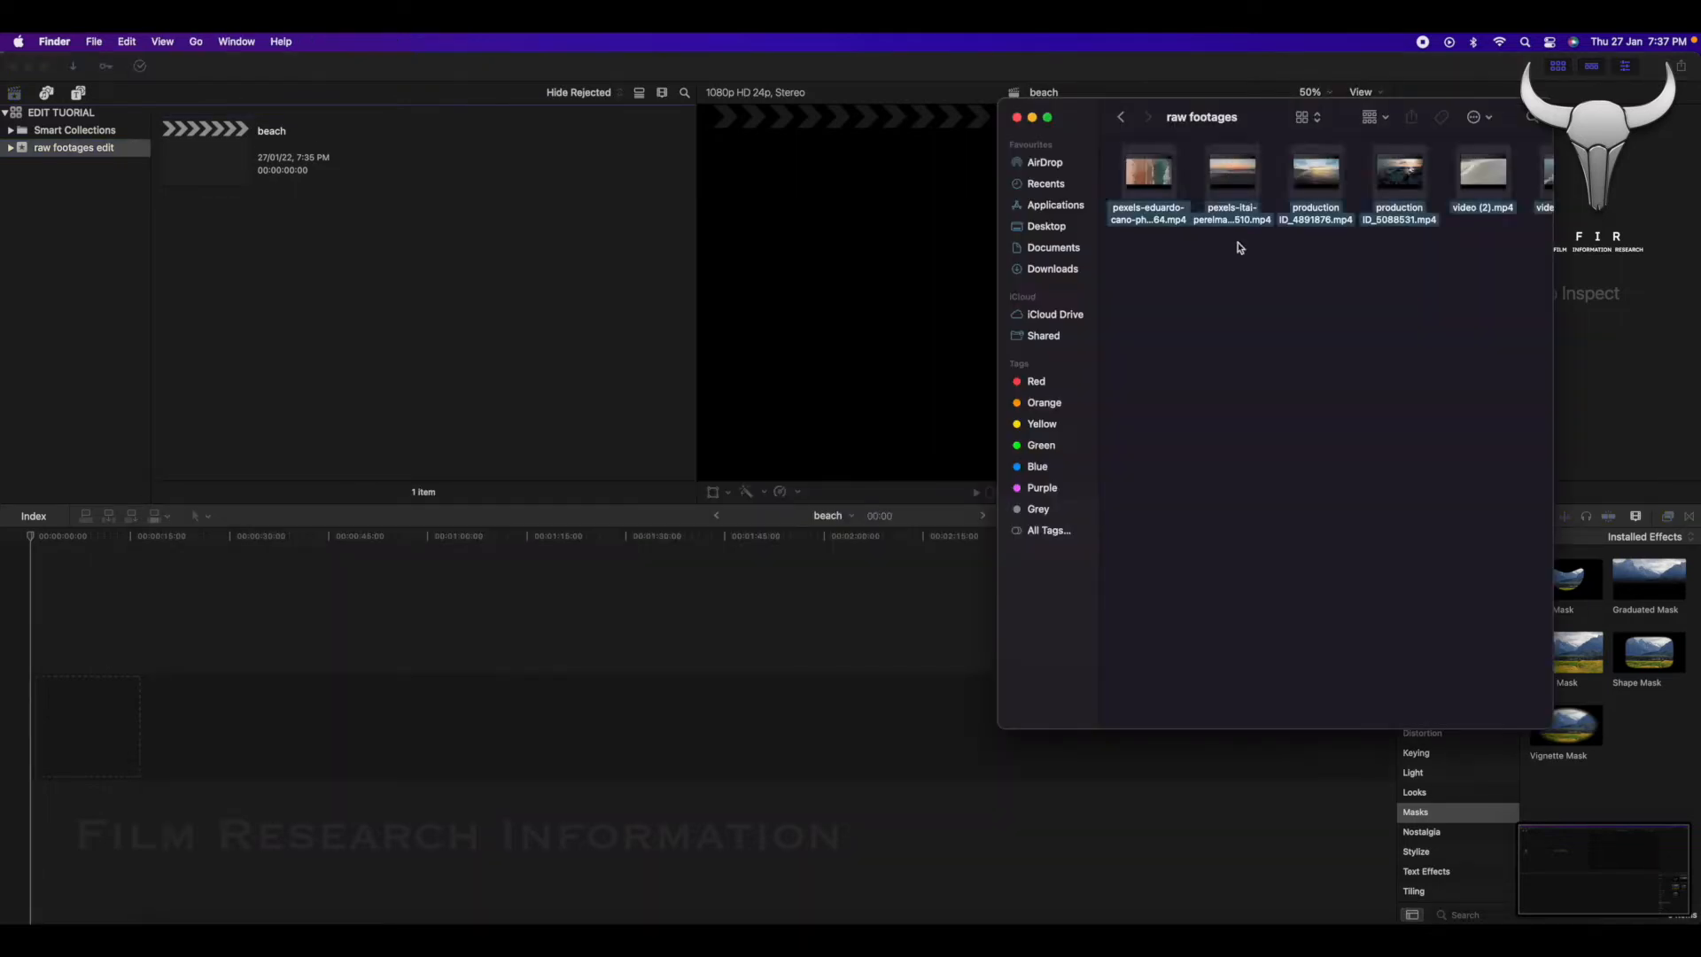
{"action": "left_click_drag", "start_coordinate": [1258, 217], "coordinate": [256, 309]}
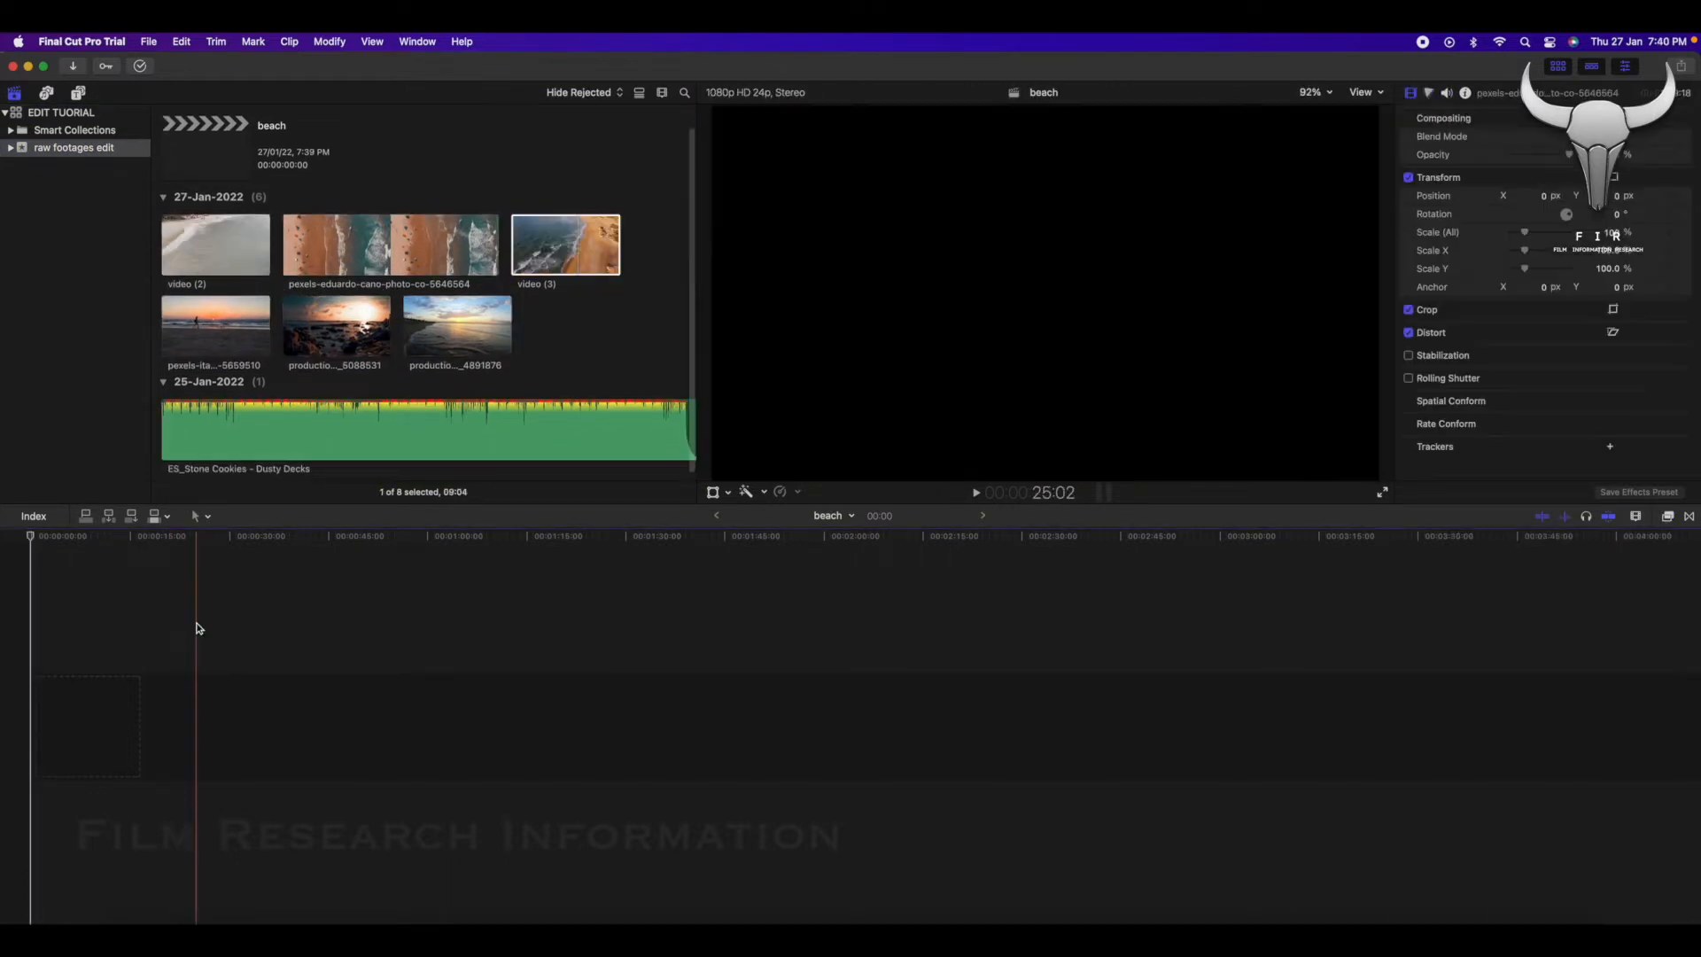
Try placing the aerial shoreline clip (5646564) and the video (3) clip straight into the beach timeline.
{"action": "left_click", "coordinate": [373, 269]}
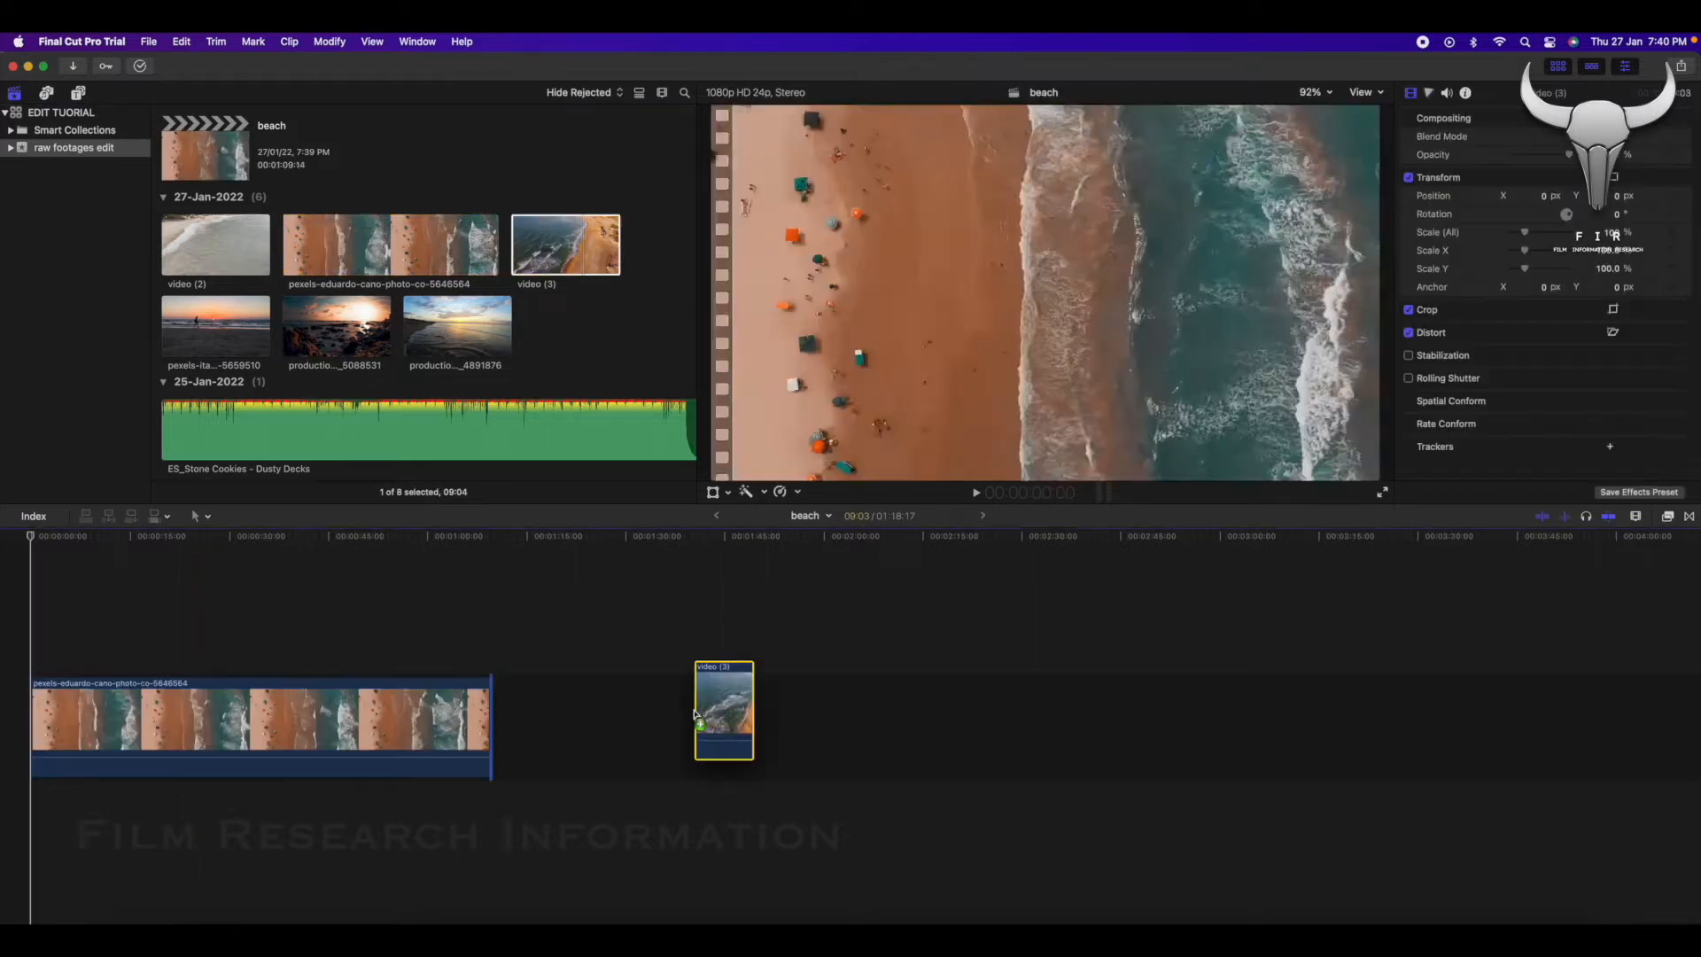
{"action": "left_click_drag", "start_coordinate": [700, 714], "coordinate": [691, 714]}
{"action": "left_click_drag", "start_coordinate": [523, 248], "coordinate": [273, 616]}
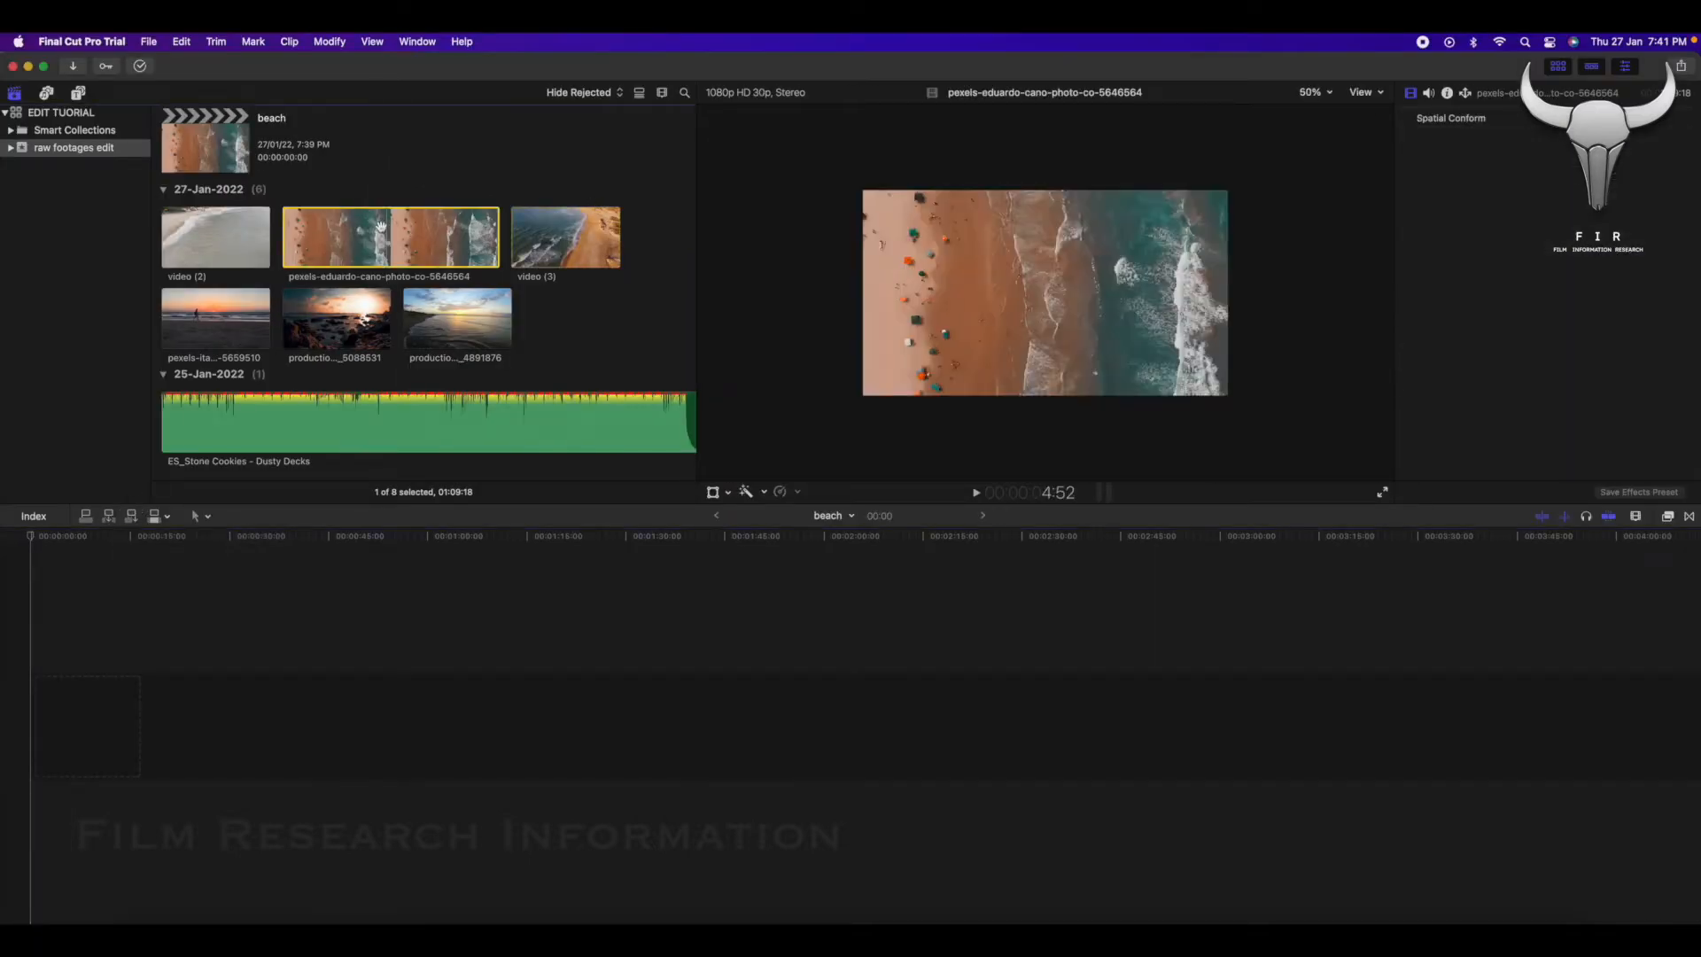
Insert the production ID_5088531 clip in the primary storyline and append production ID_4891876 after it.
{"action": "left_click", "coordinate": [354, 323]}
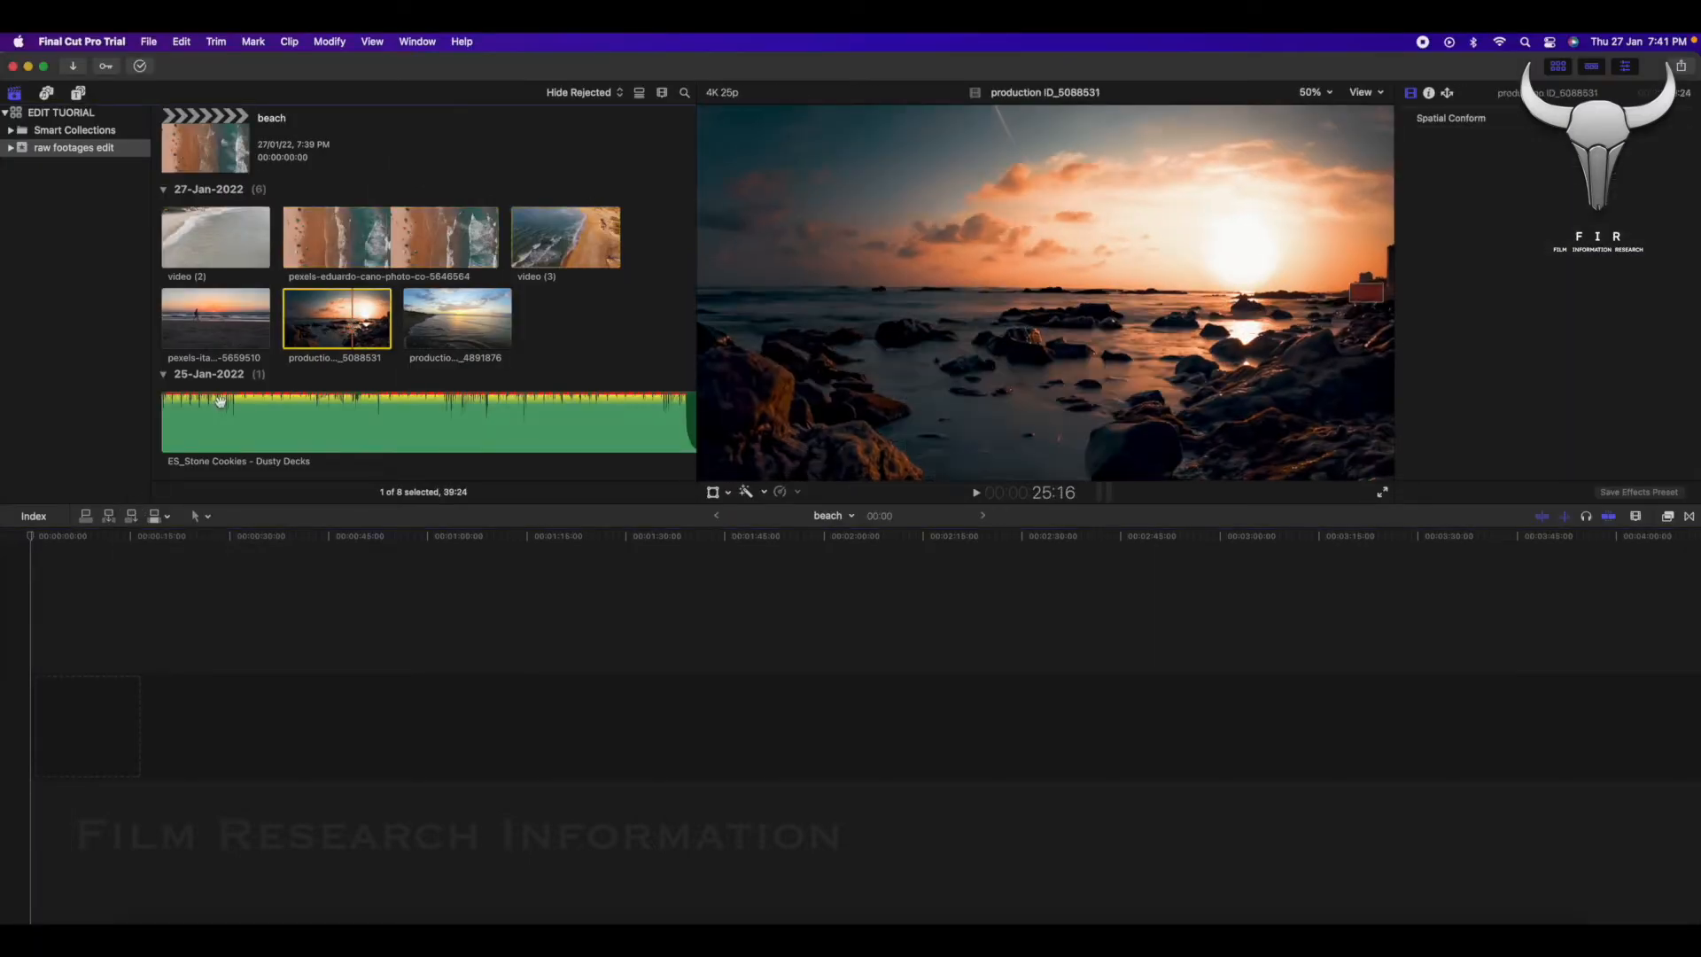
{"action": "left_click", "coordinate": [107, 516]}
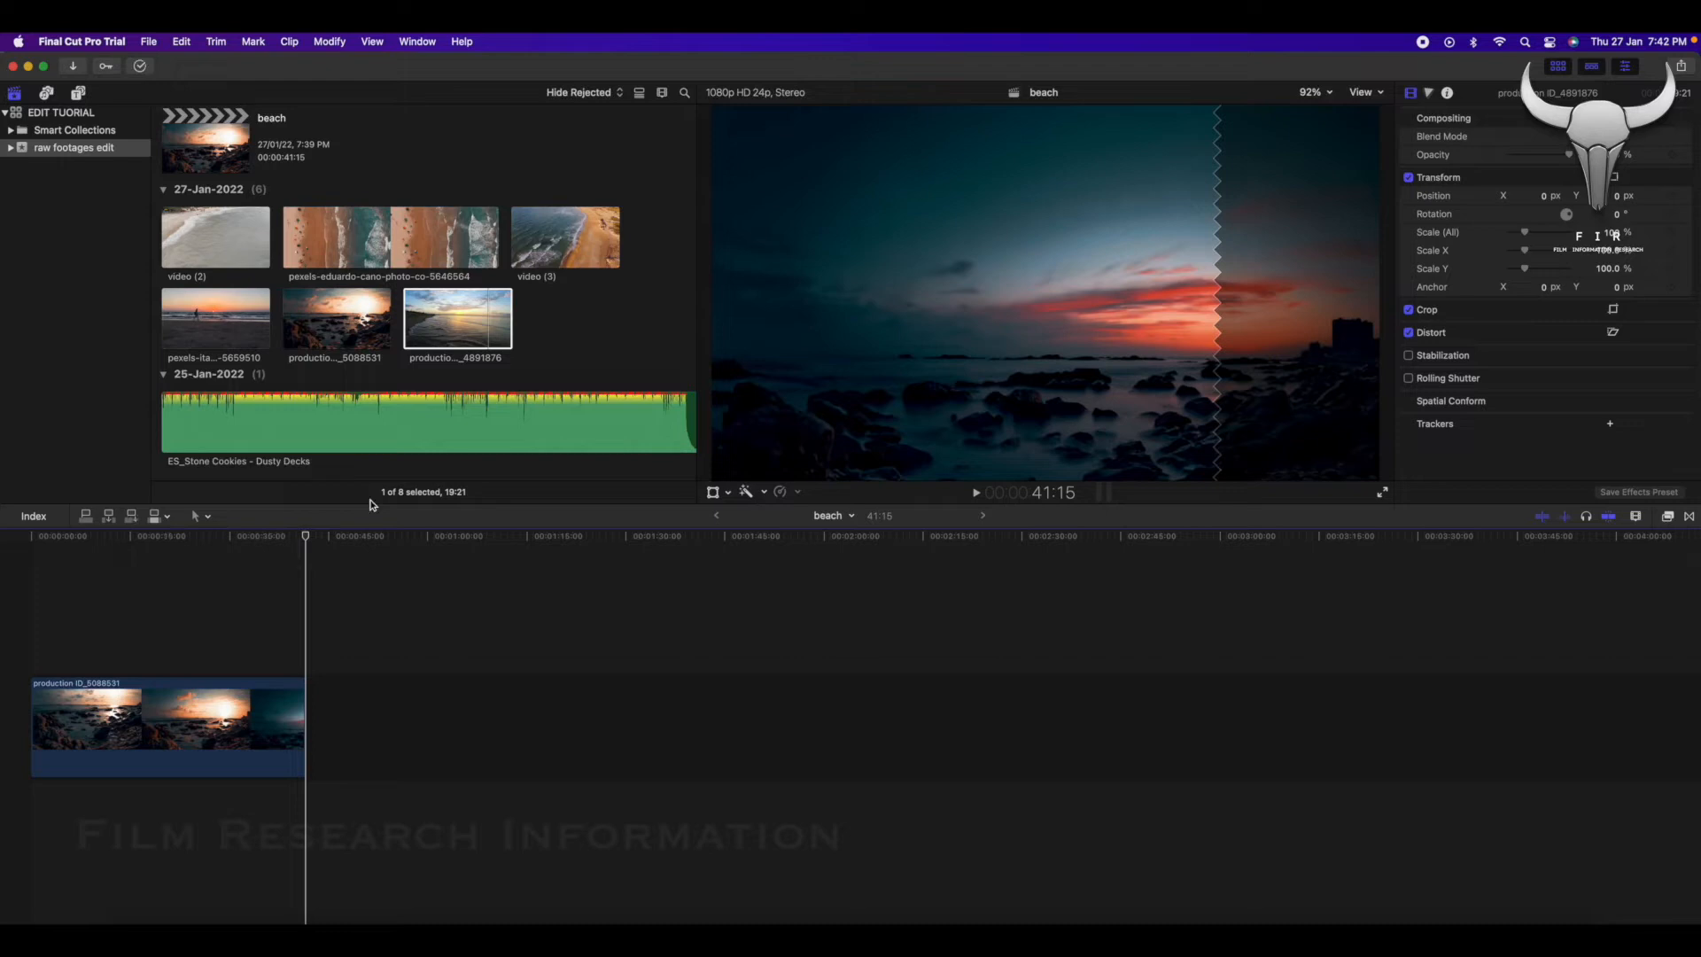
{"action": "left_click", "coordinate": [133, 516]}
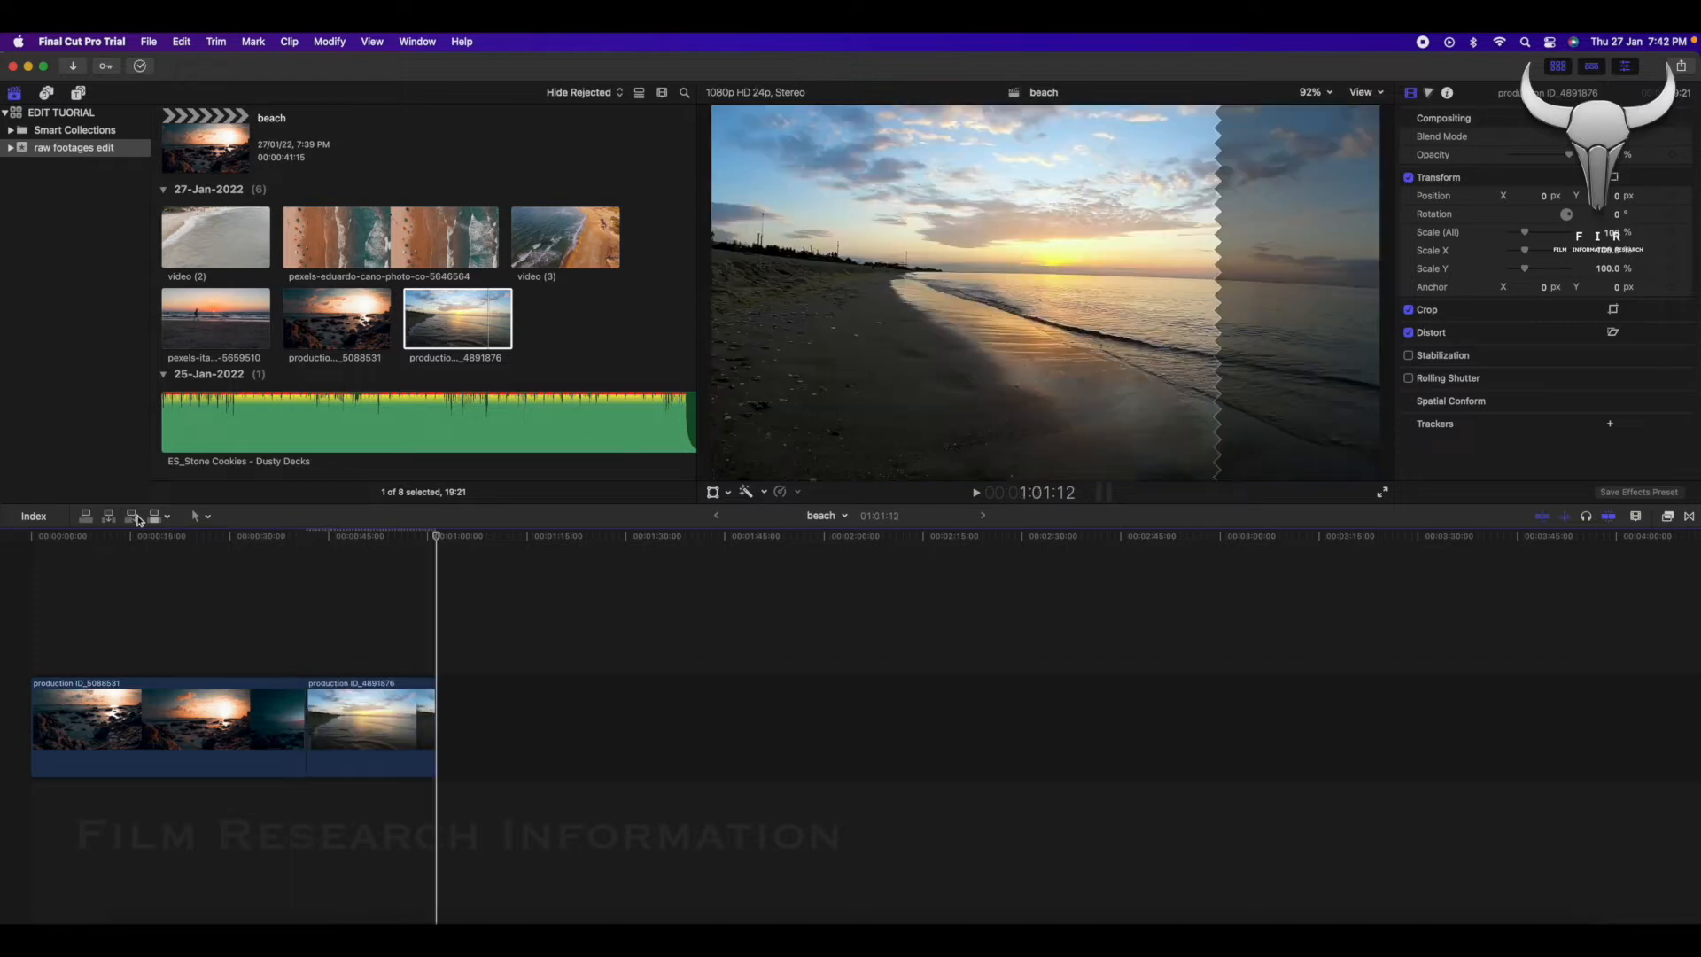
With the playhead at the timeline start, append the sunset silhouette clip (5659510) to the end of the primary storyline.
{"action": "left_click", "coordinate": [226, 345]}
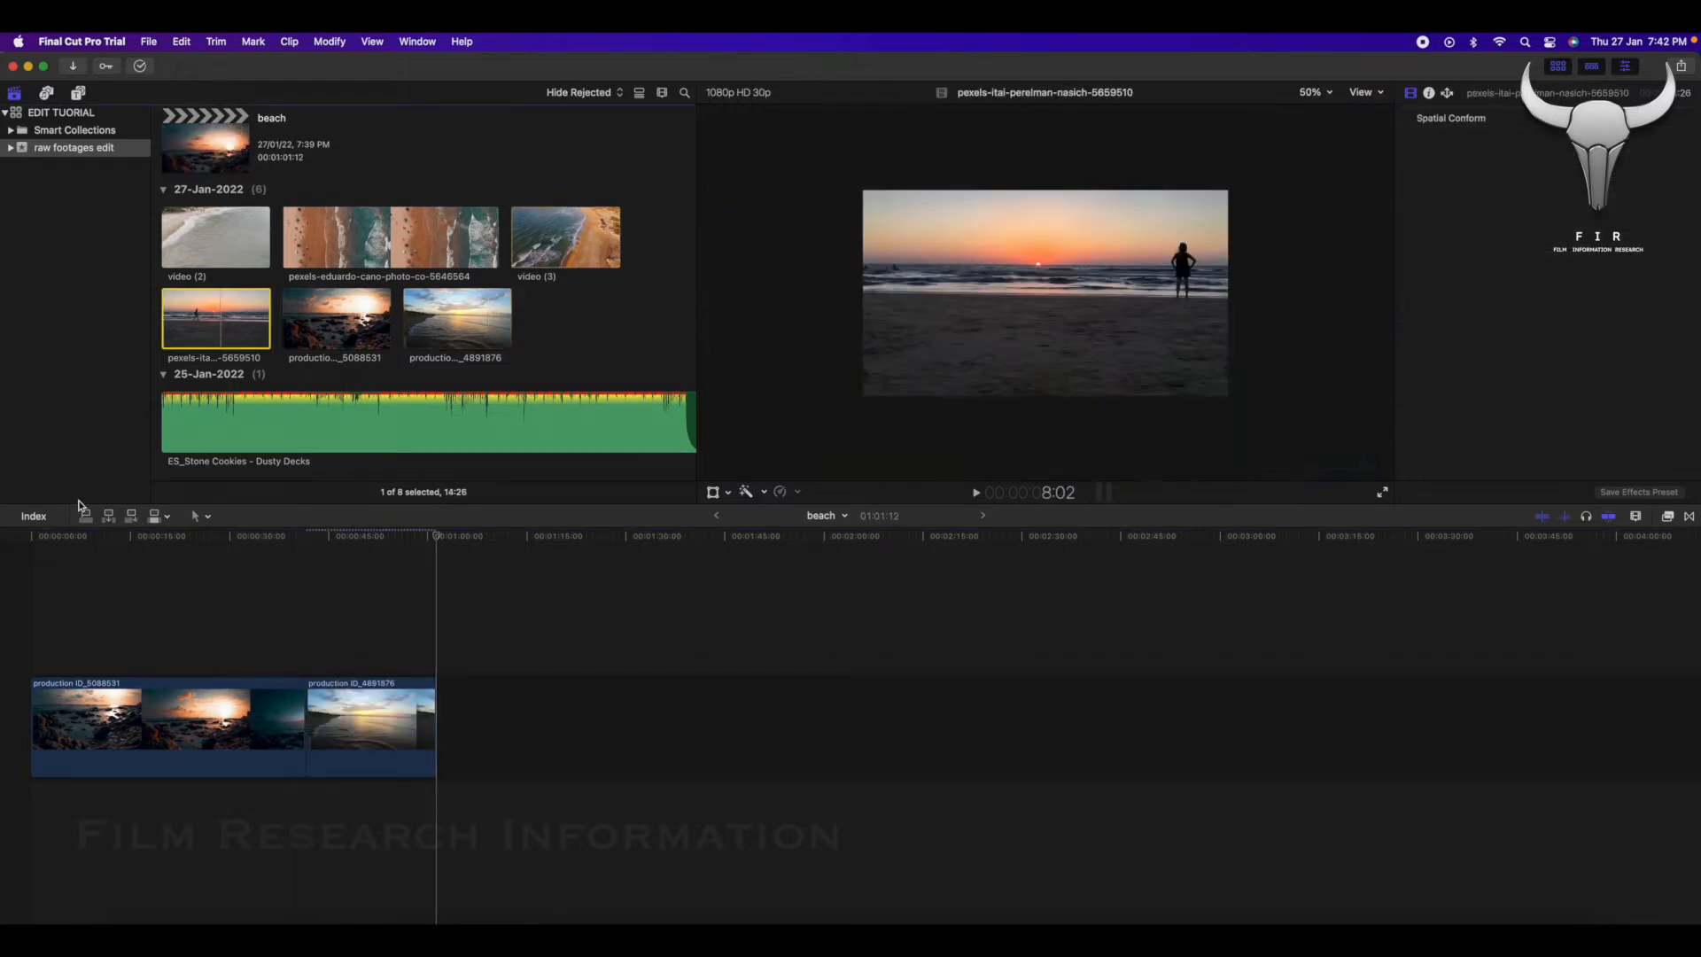
{"action": "left_click", "coordinate": [127, 536]}
{"action": "left_click_drag", "start_coordinate": [140, 537], "coordinate": [4, 549]}
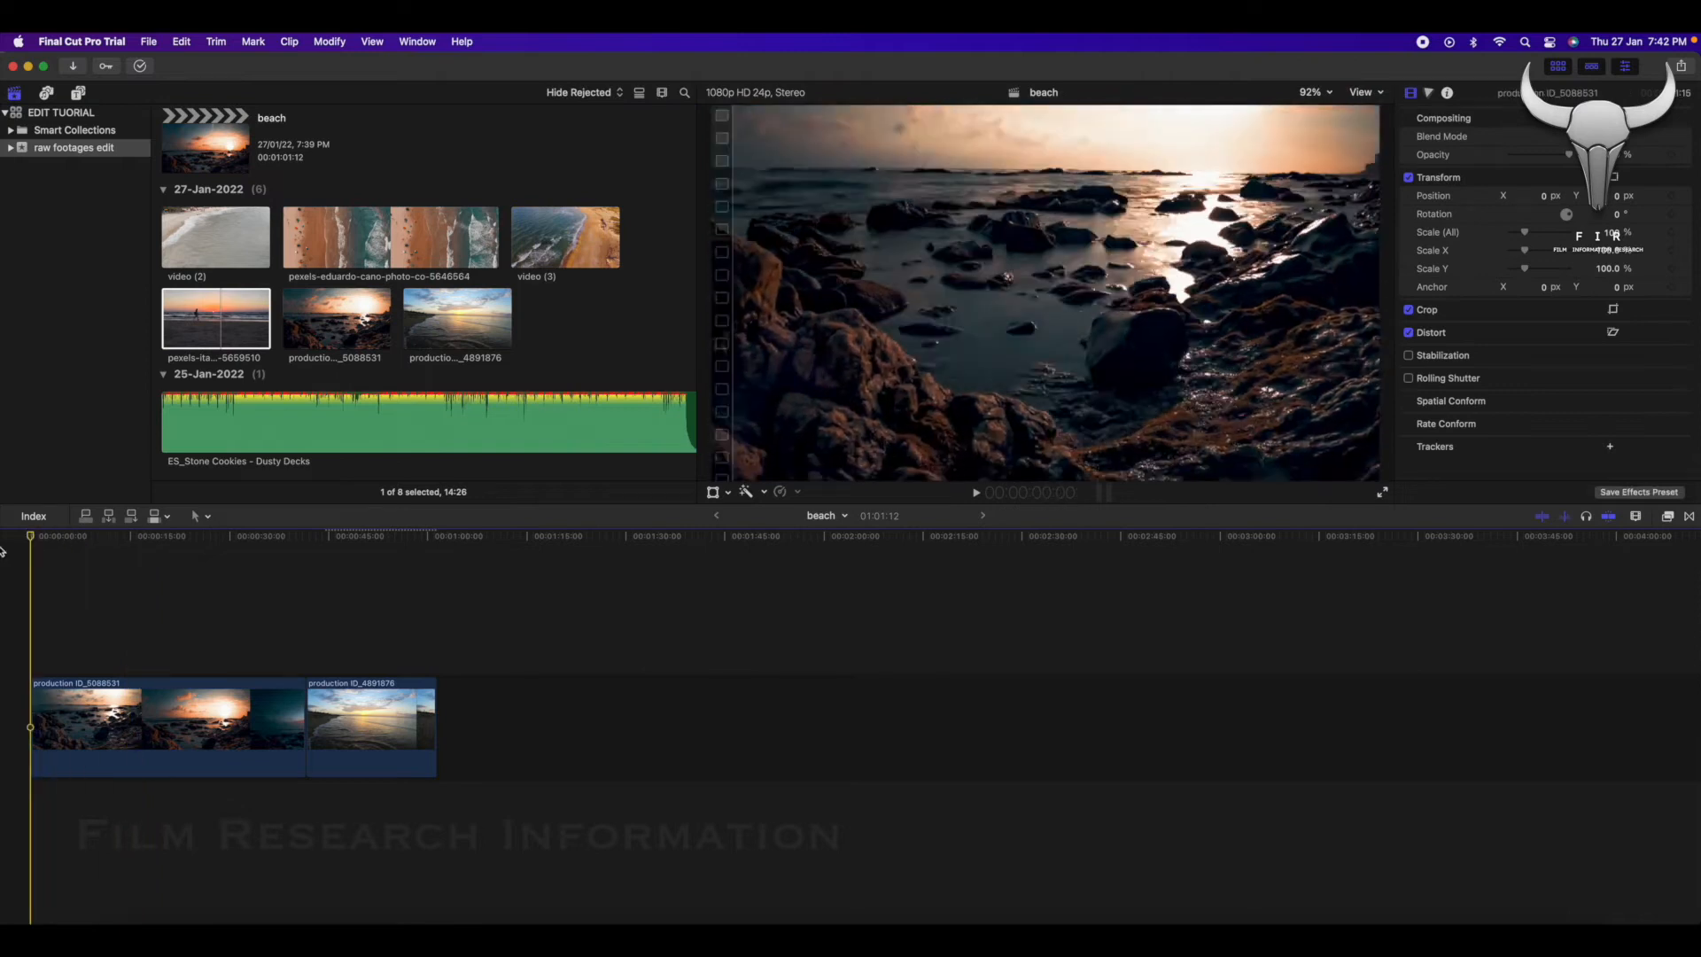
{"action": "left_click", "coordinate": [133, 517]}
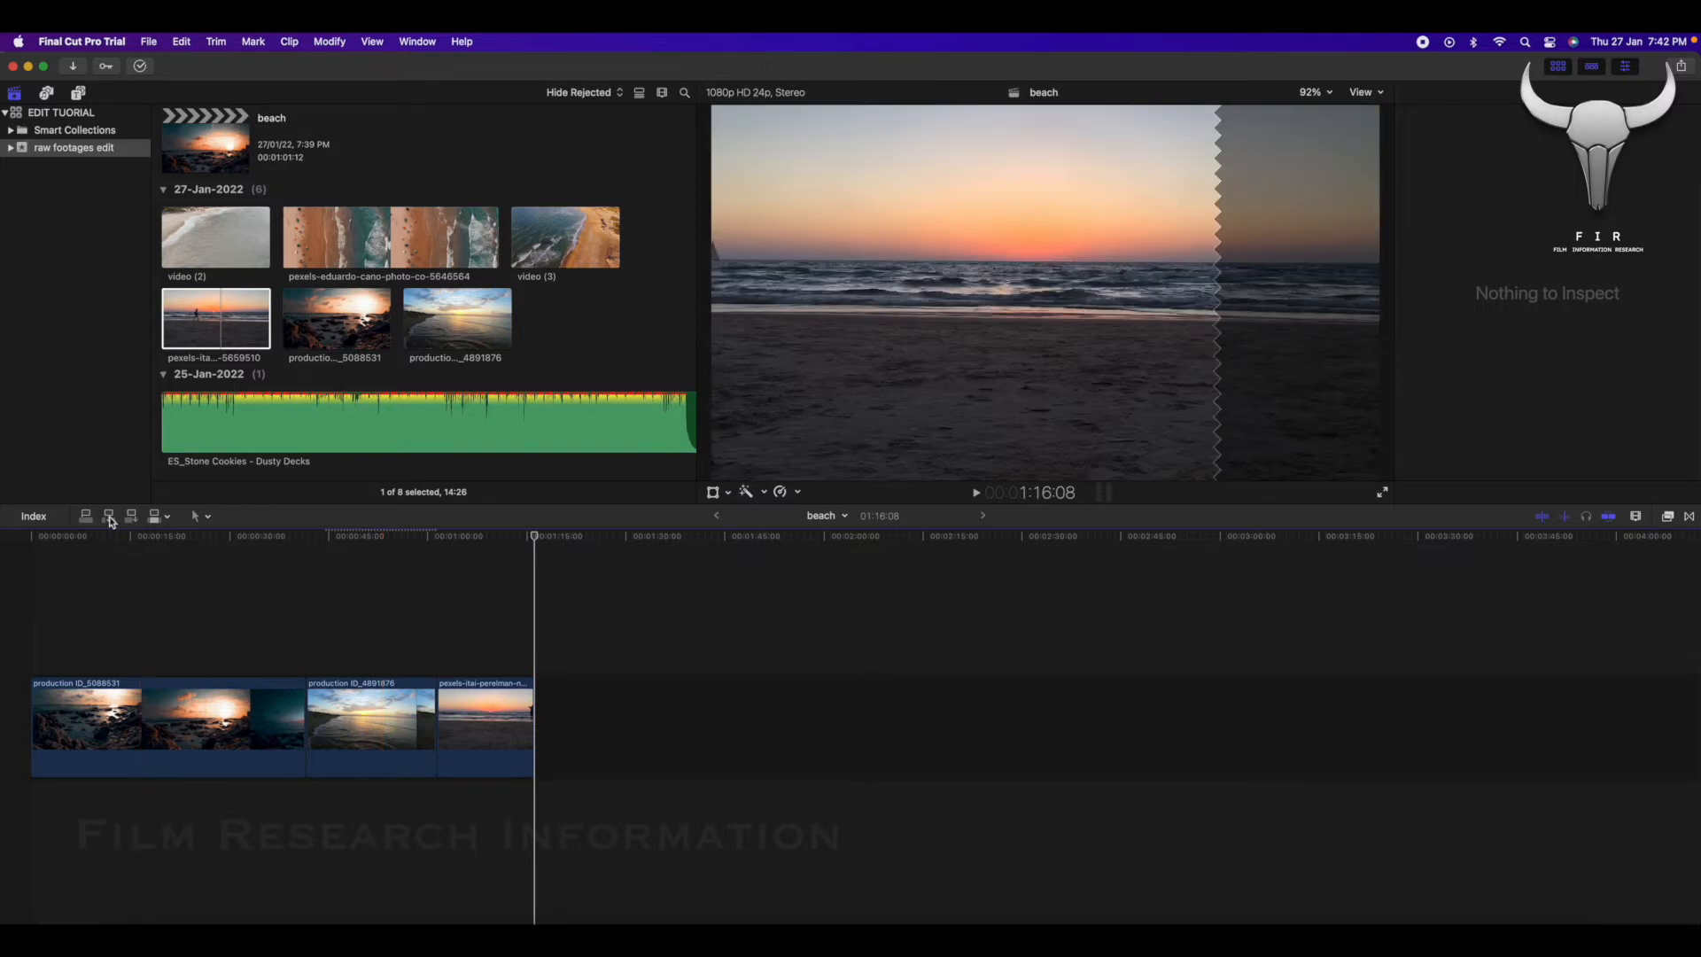
Insert the sunset silhouette clip (5659510) into the storyline at 13:08, and overwrite from 28:04 with production ID_4891876.
{"action": "left_click", "coordinate": [119, 537]}
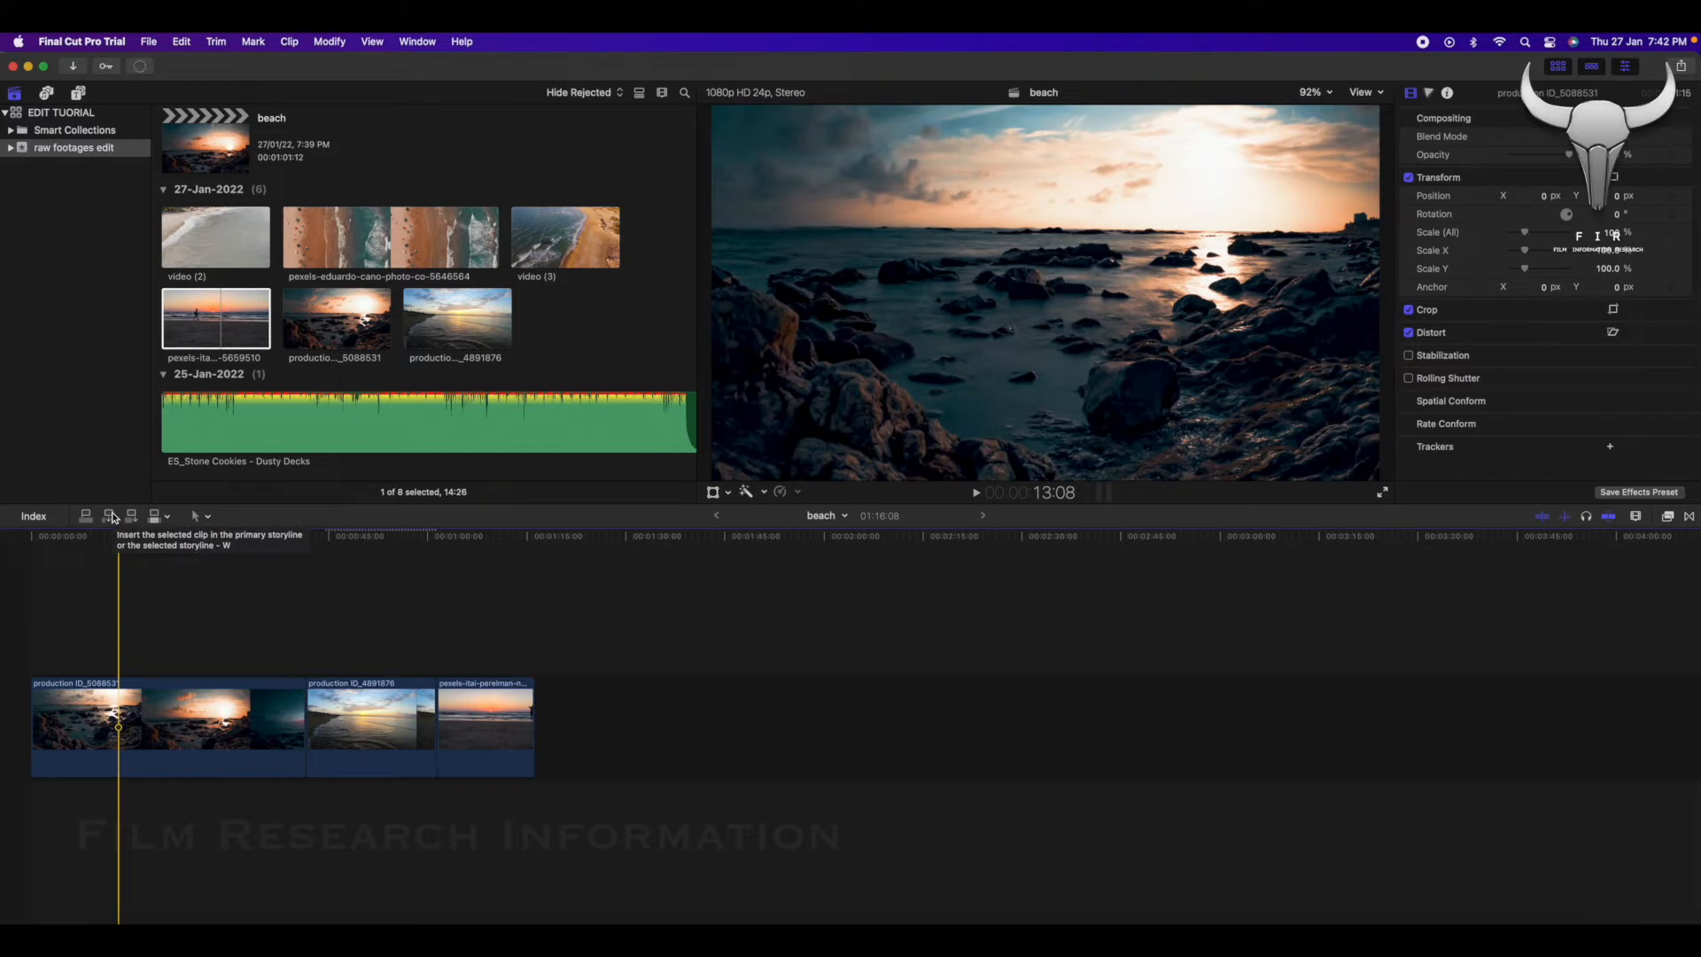
{"action": "left_click", "coordinate": [111, 516]}
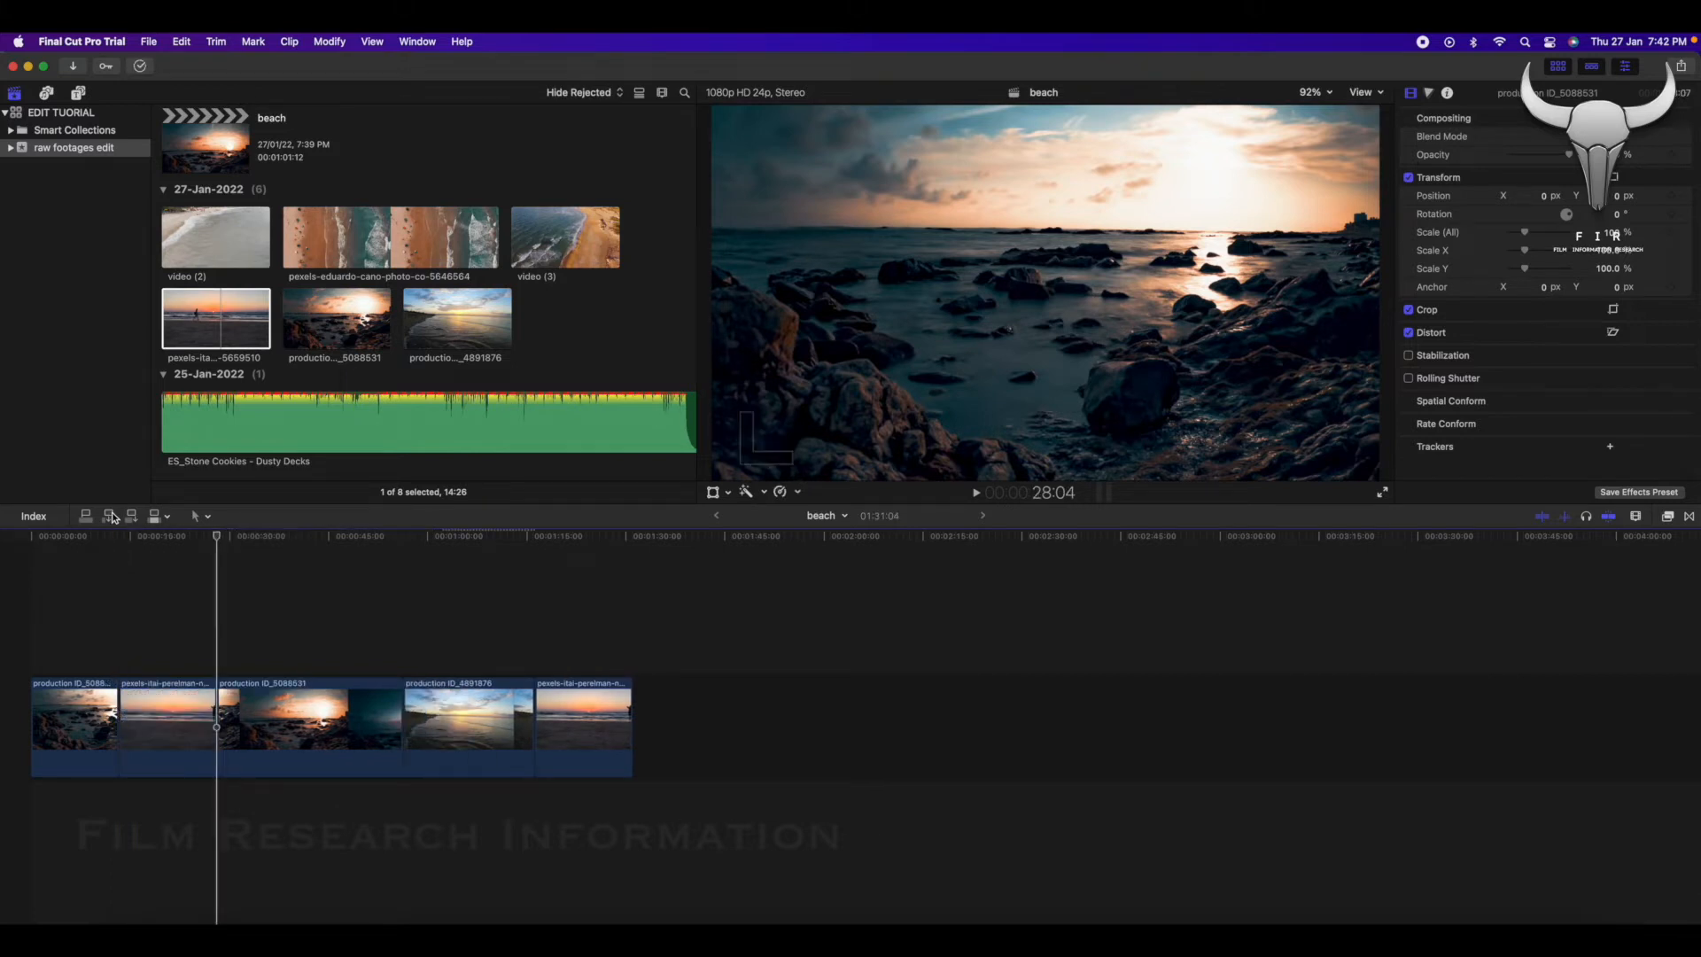
{"action": "left_click", "coordinate": [483, 322]}
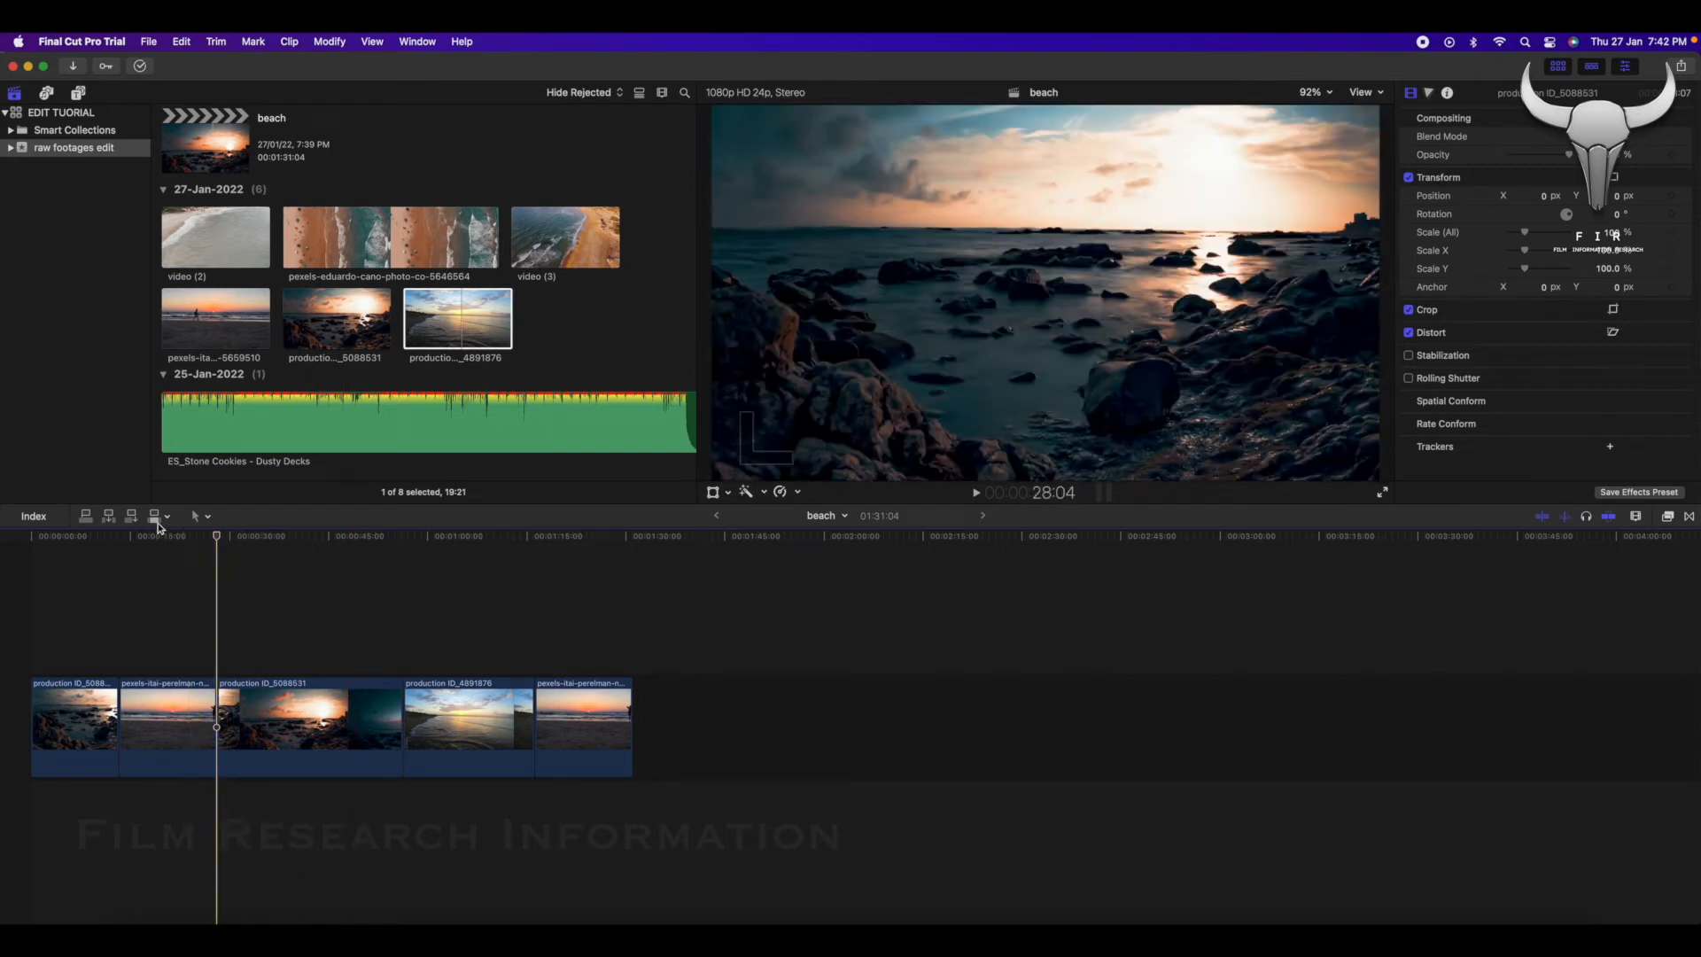
{"action": "left_click", "coordinate": [155, 521]}
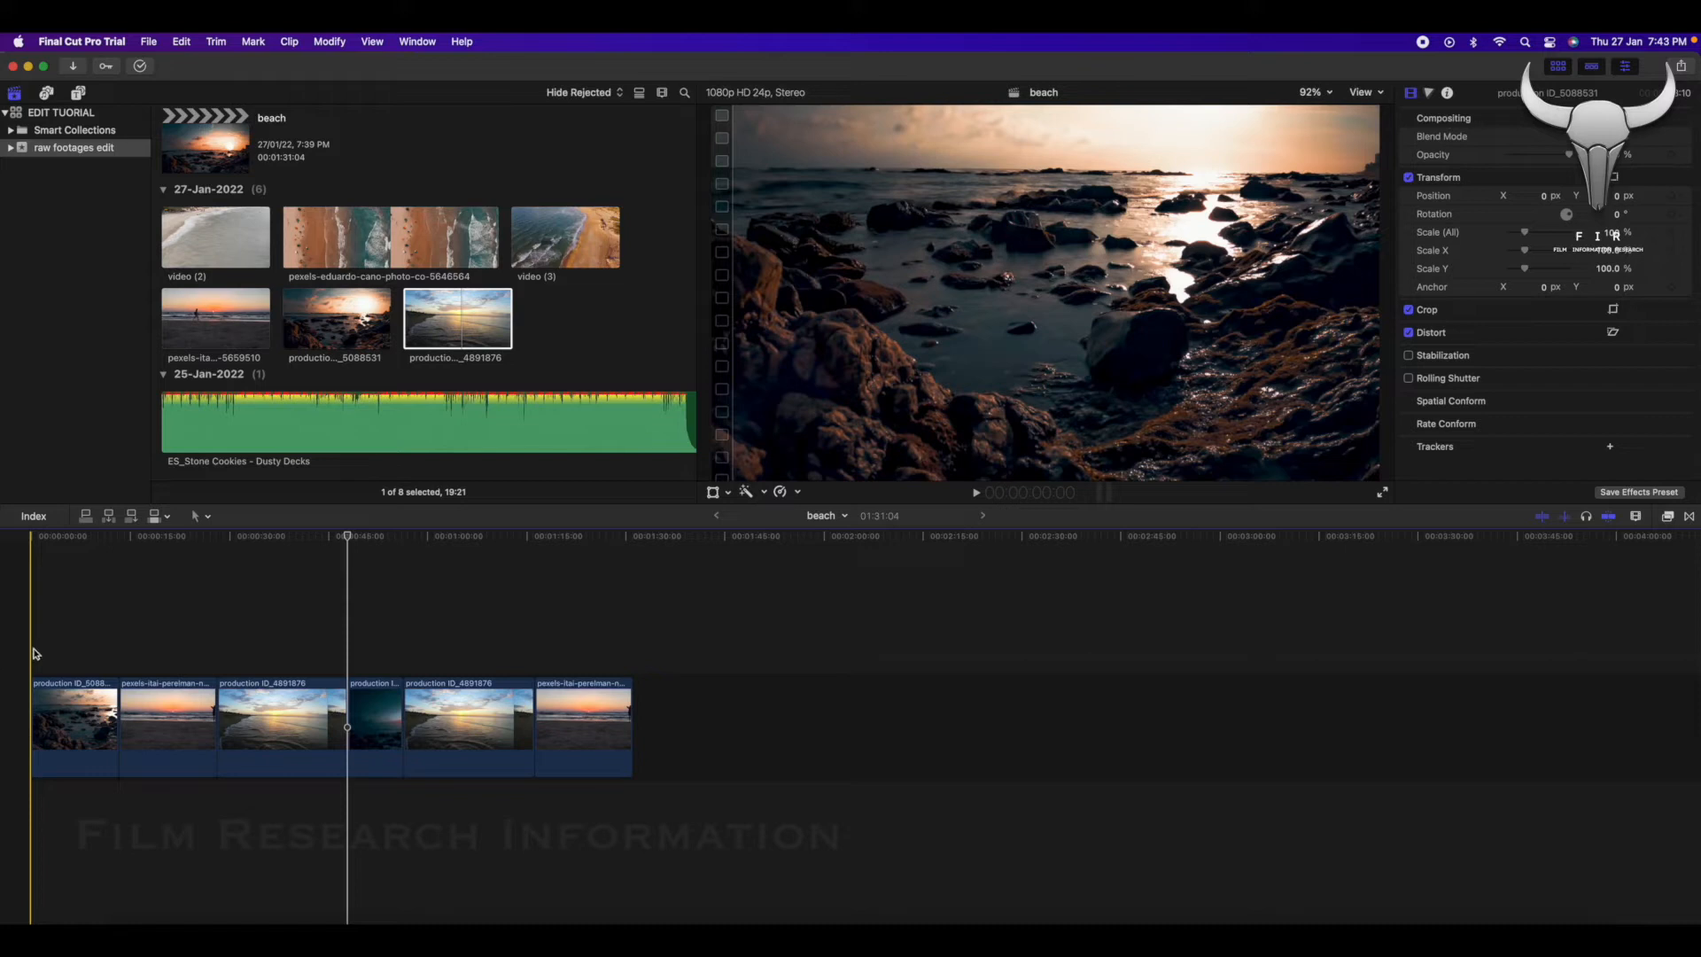
Connect the production ID_4891876 clip above the primary storyline at 48:01 and again at 10:16.
{"action": "left_click", "coordinate": [85, 522]}
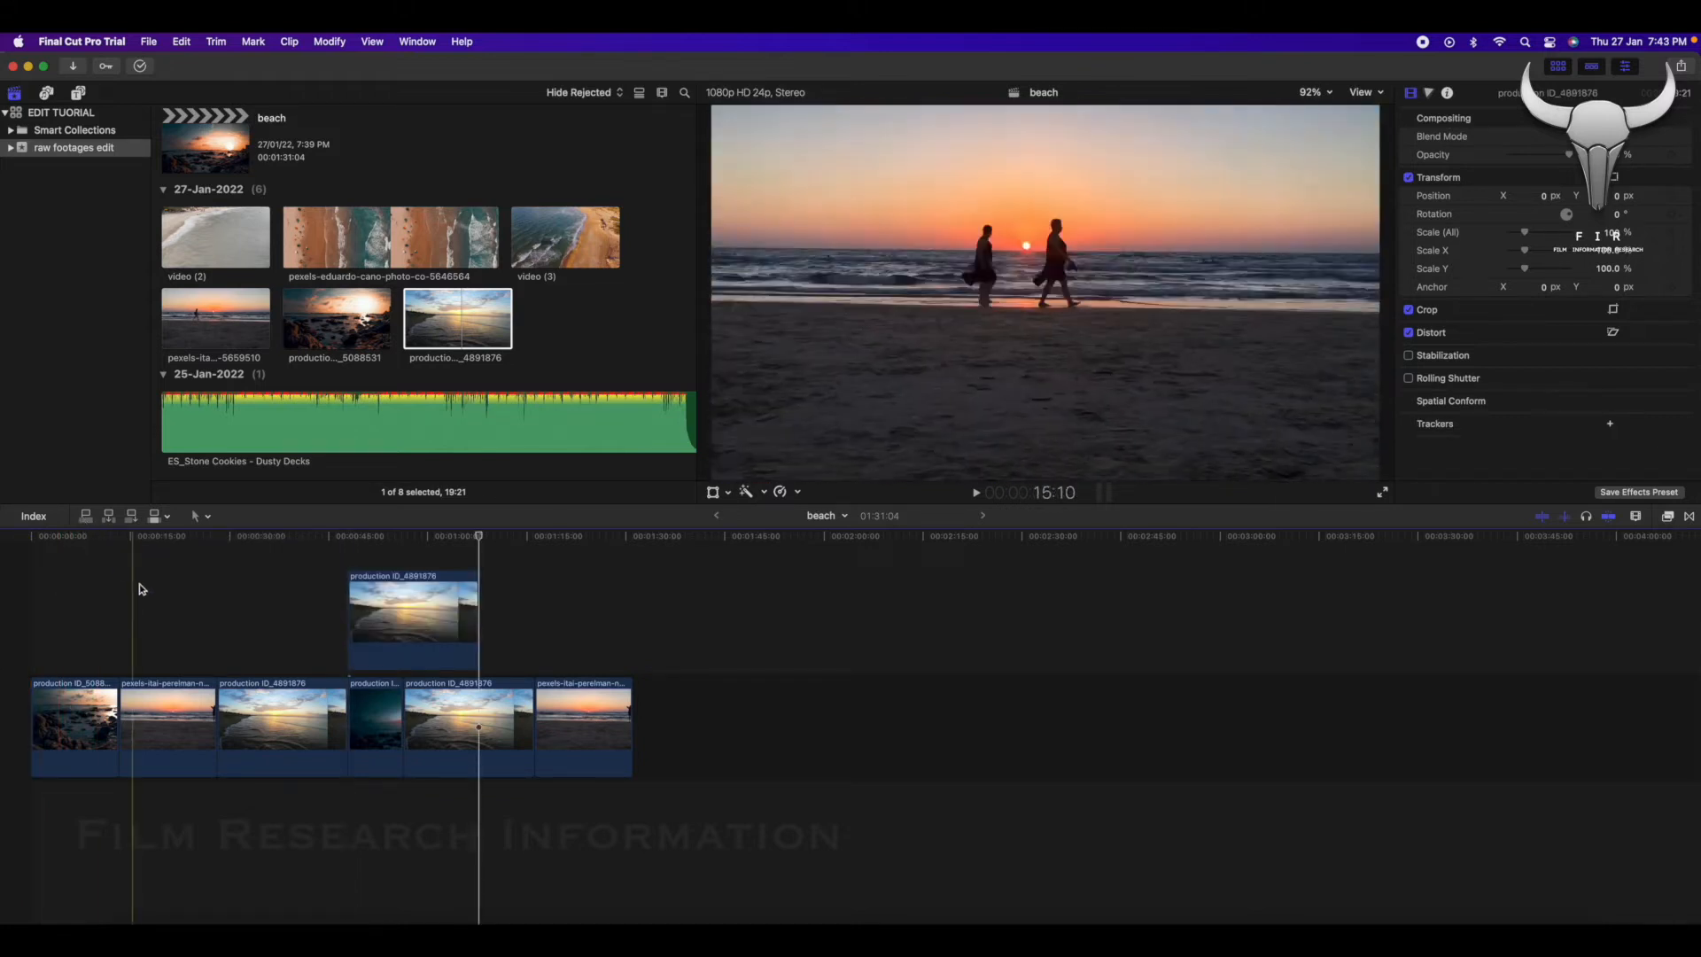
{"action": "left_click", "coordinate": [120, 545]}
{"action": "left_click", "coordinate": [104, 544]}
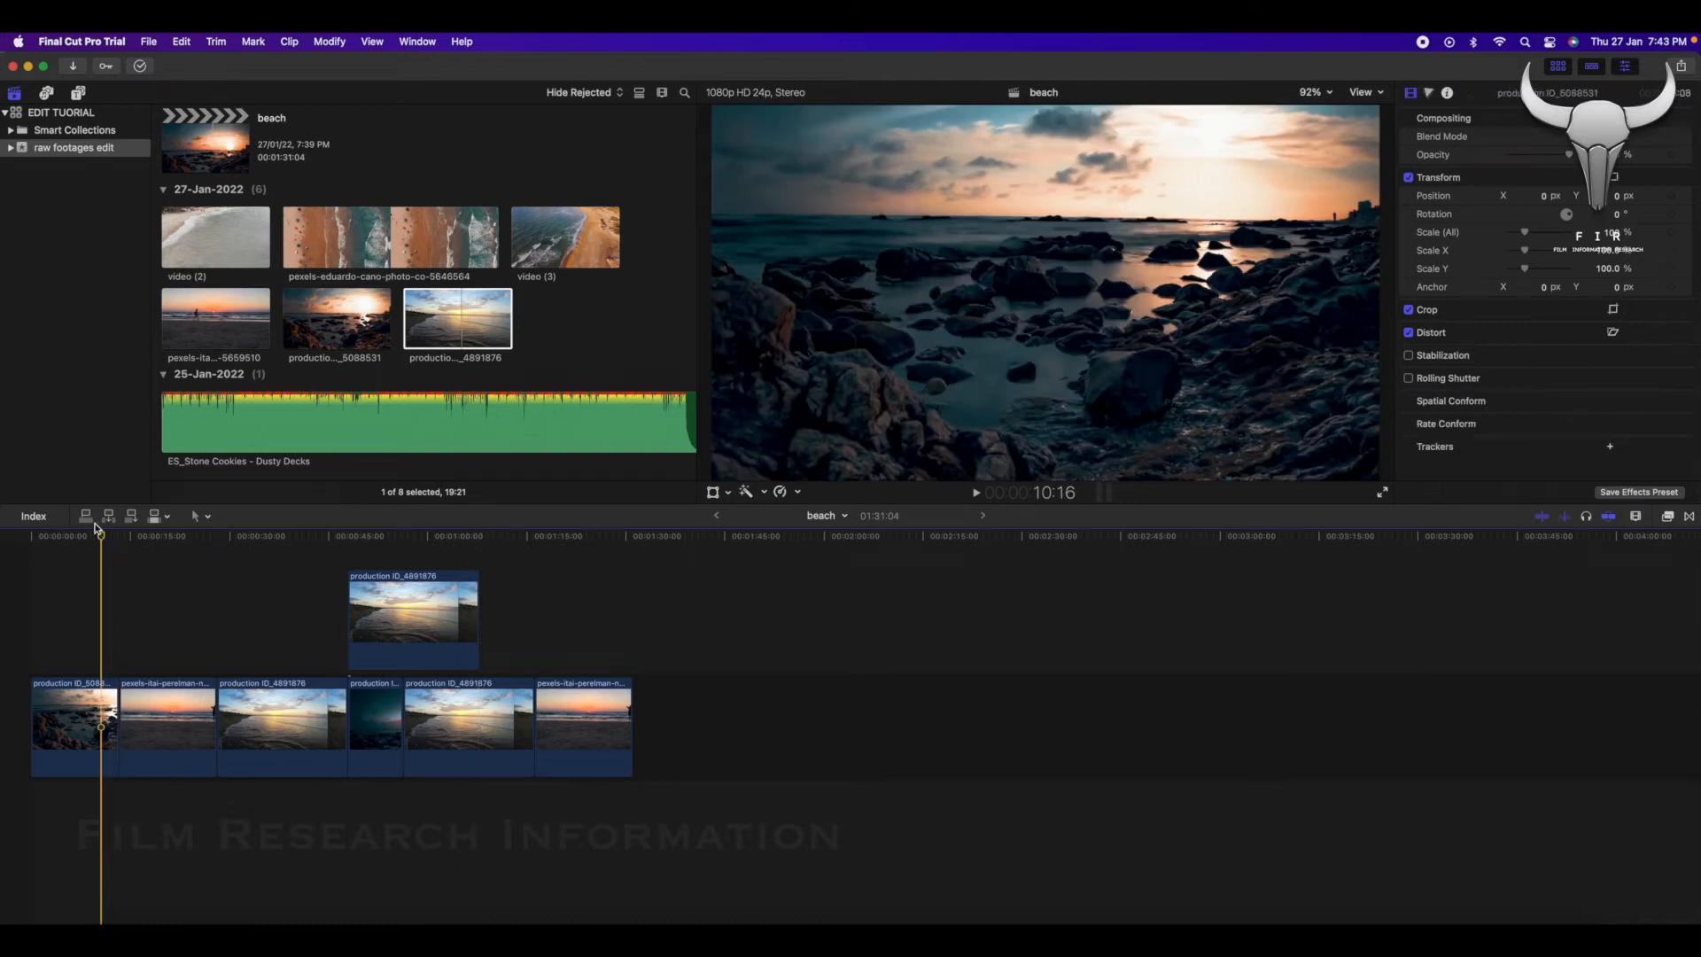
{"action": "left_click", "coordinate": [91, 522]}
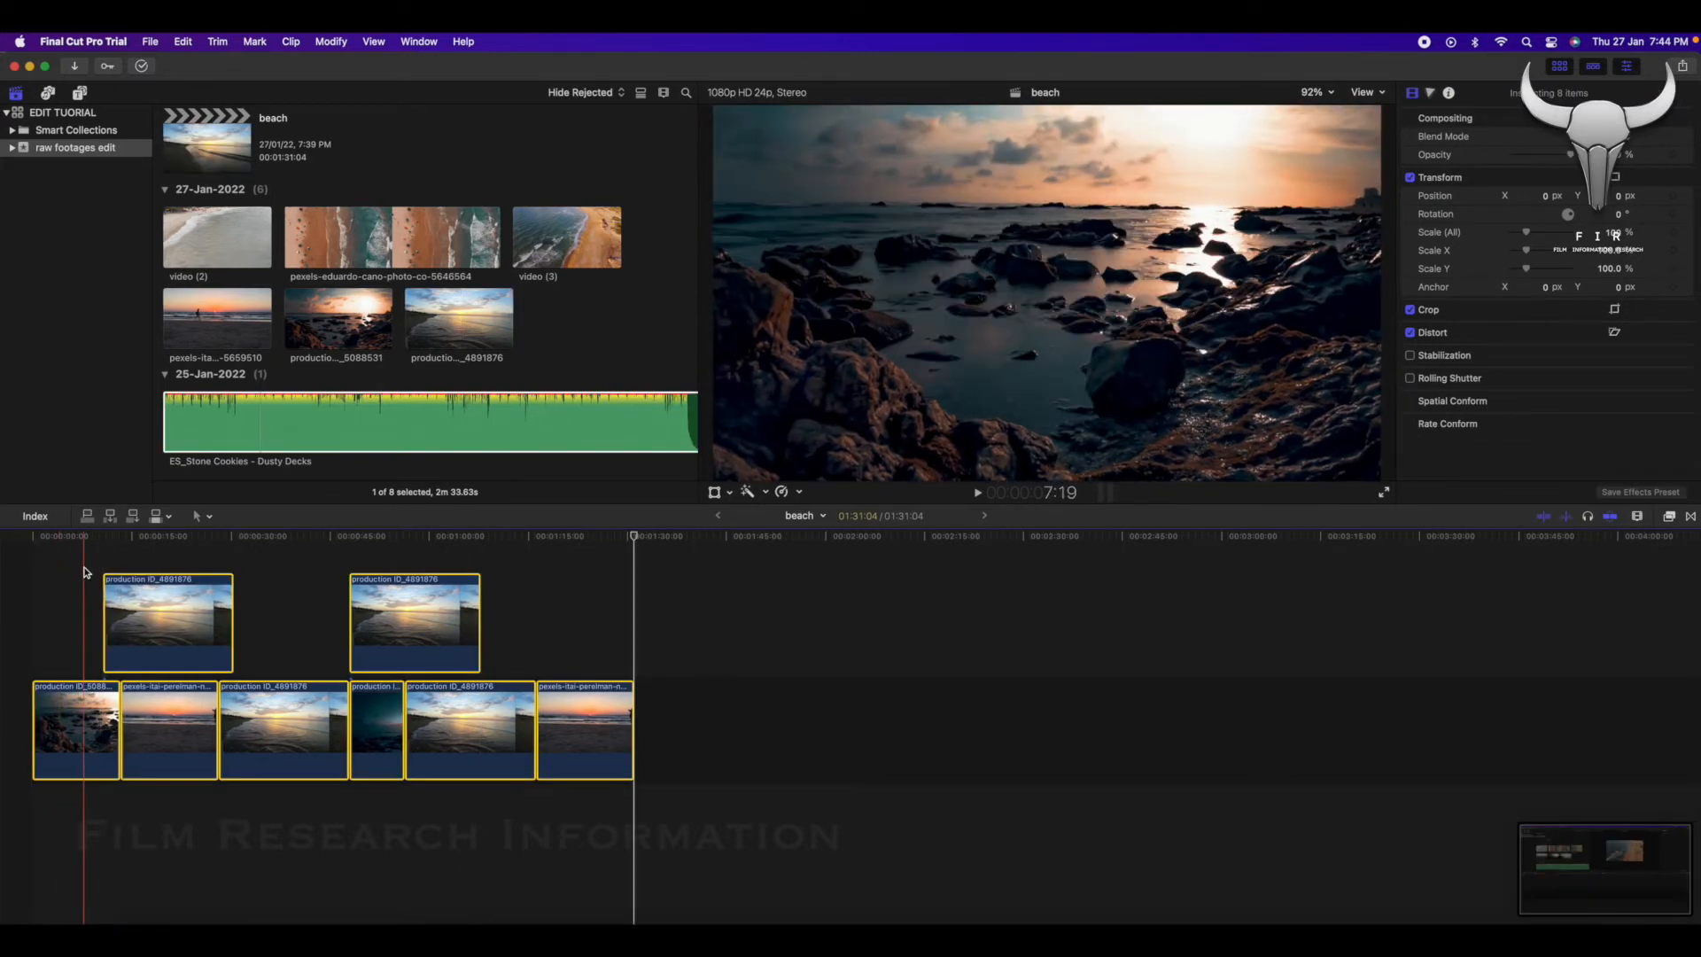
Connect the ES_Stone Cookies - Dusty Decks audio at the start of the timeline and play back a short section.
{"action": "left_click", "coordinate": [229, 450]}
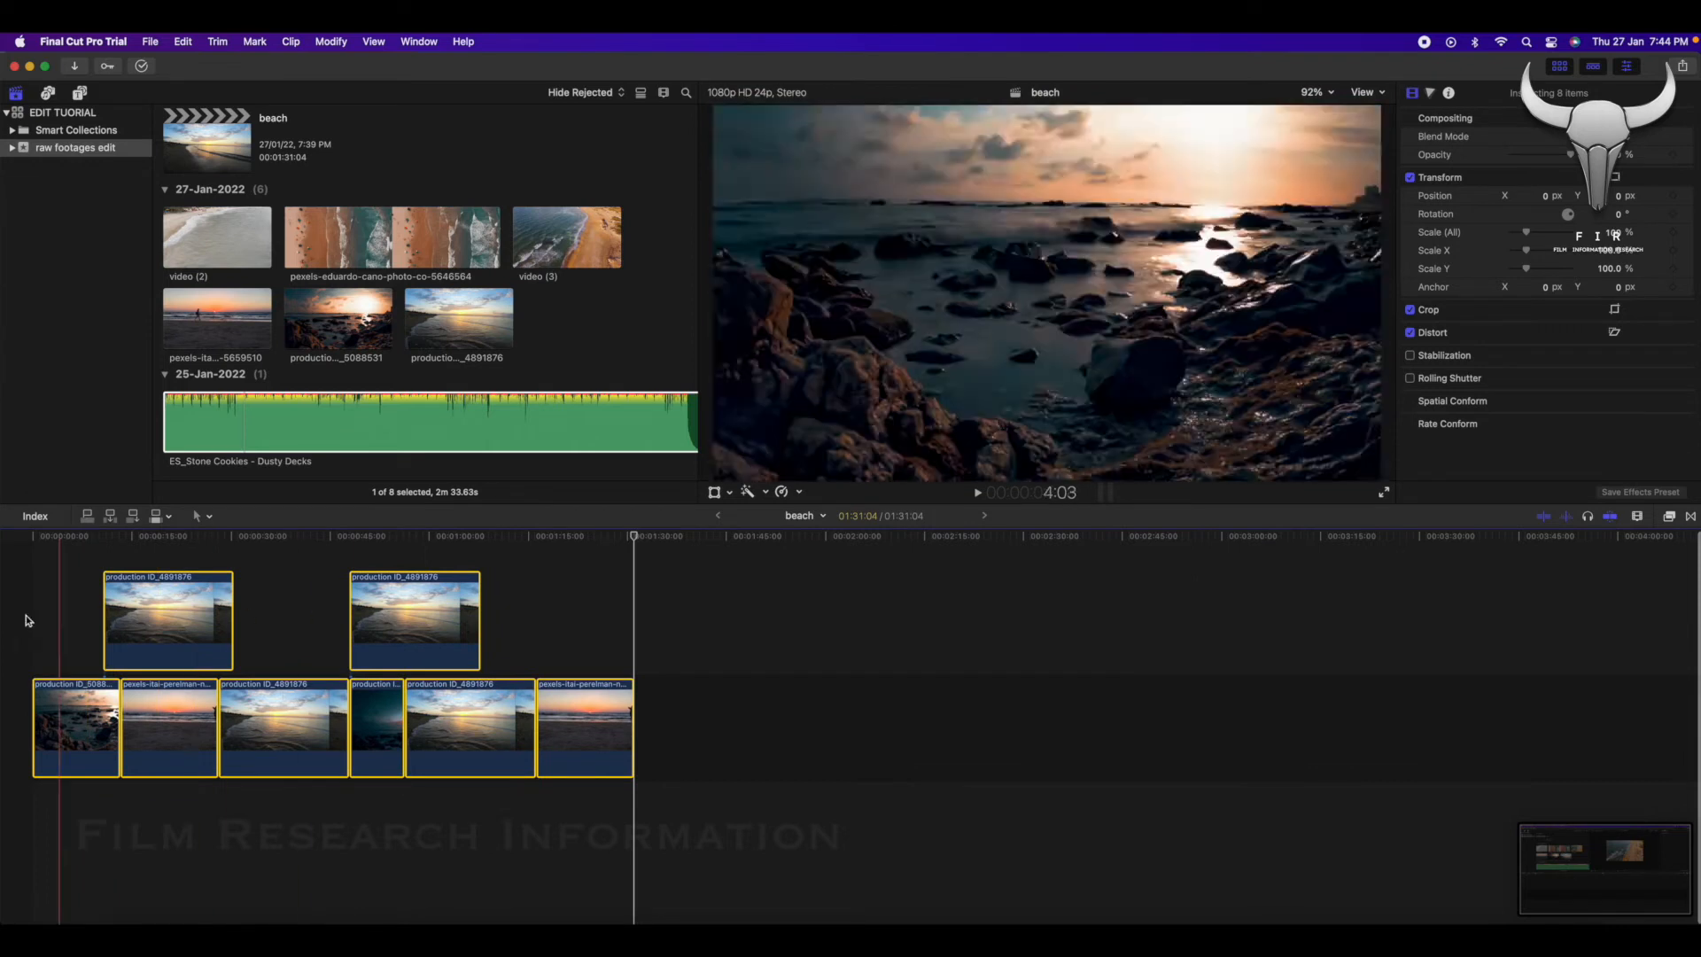
{"action": "key", "text": "q"}
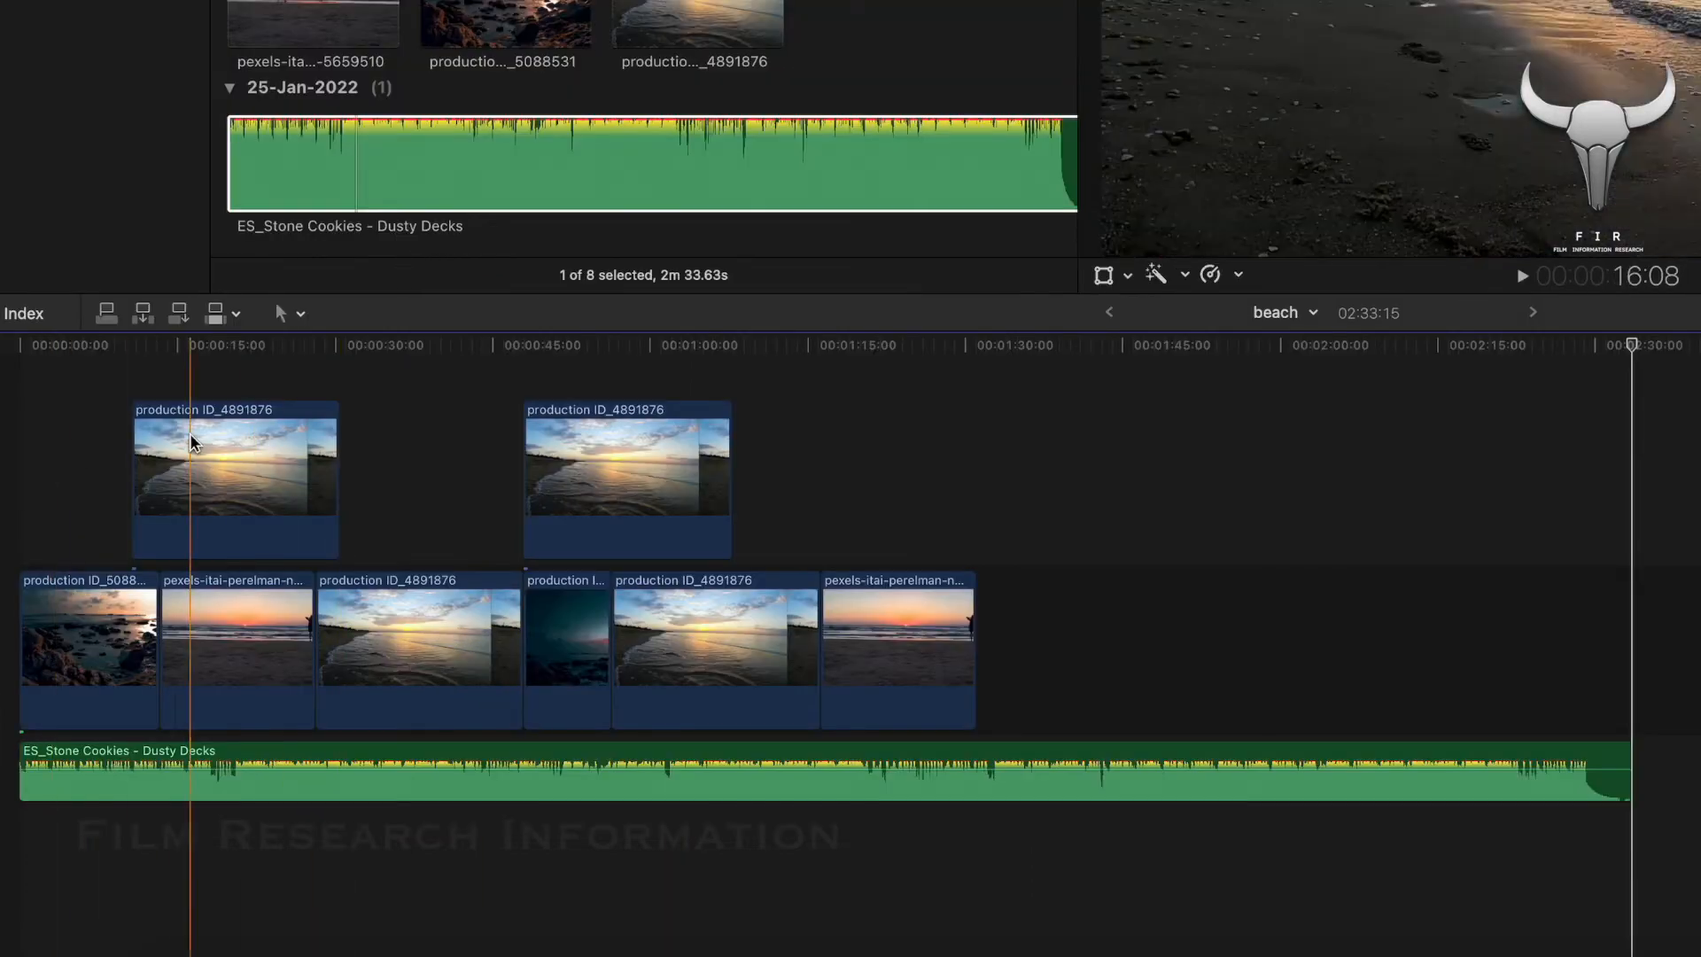
{"action": "key", "text": "space"}
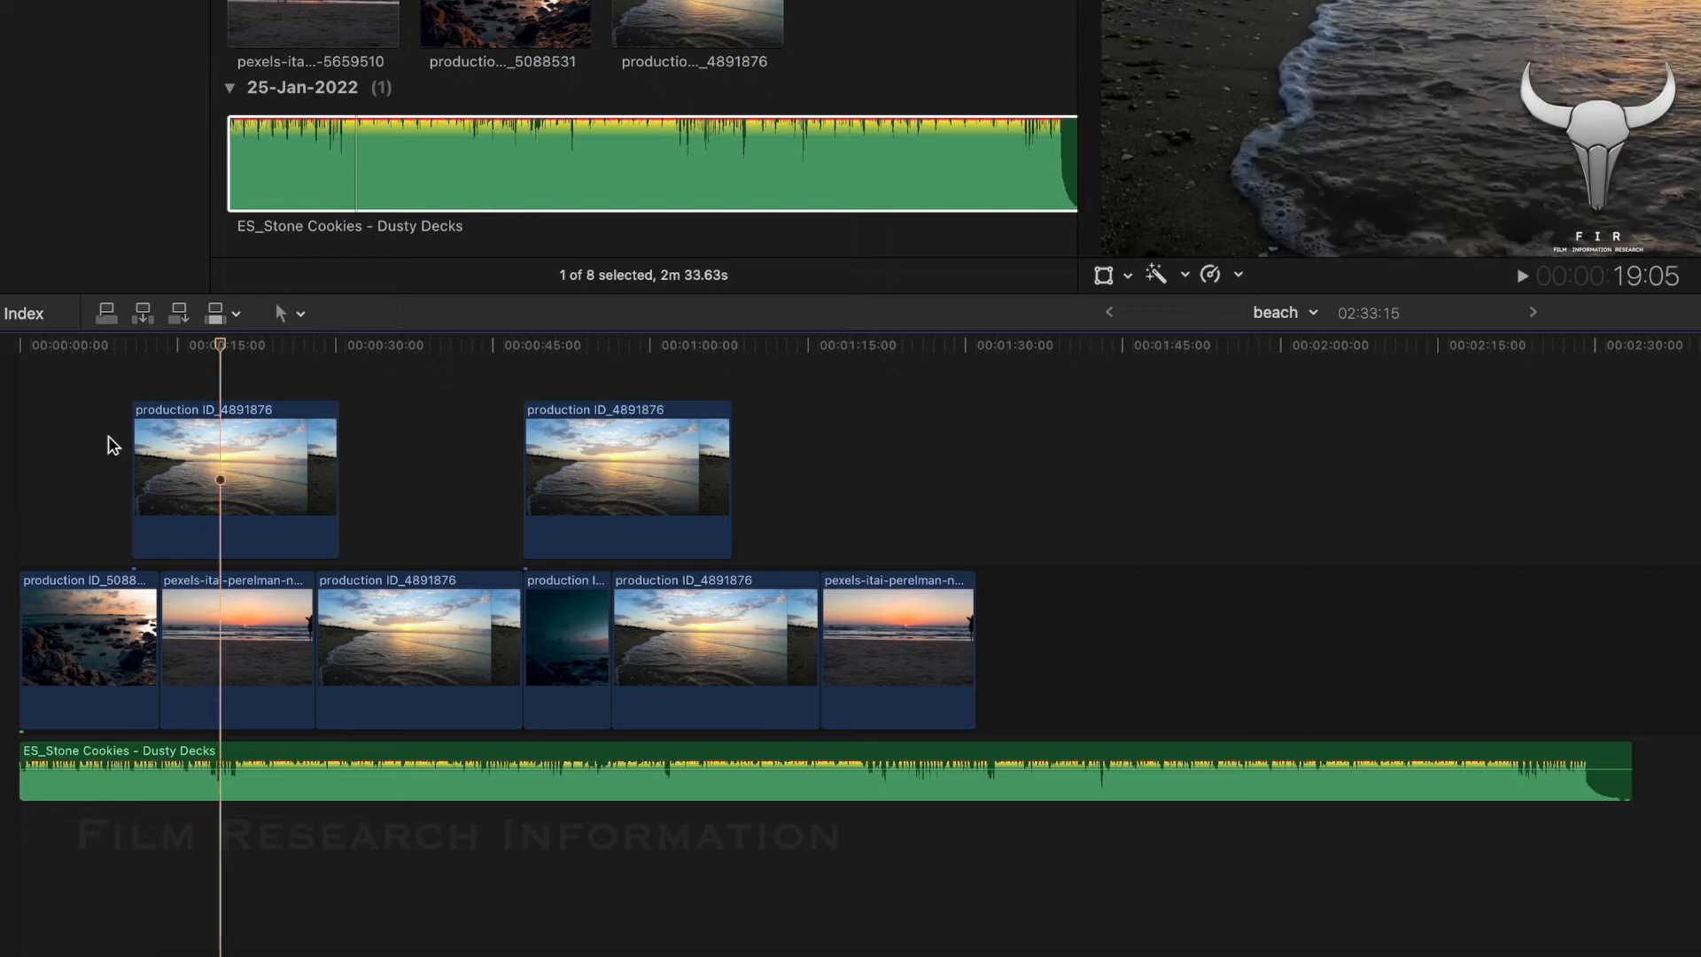
{"action": "key", "text": "space"}
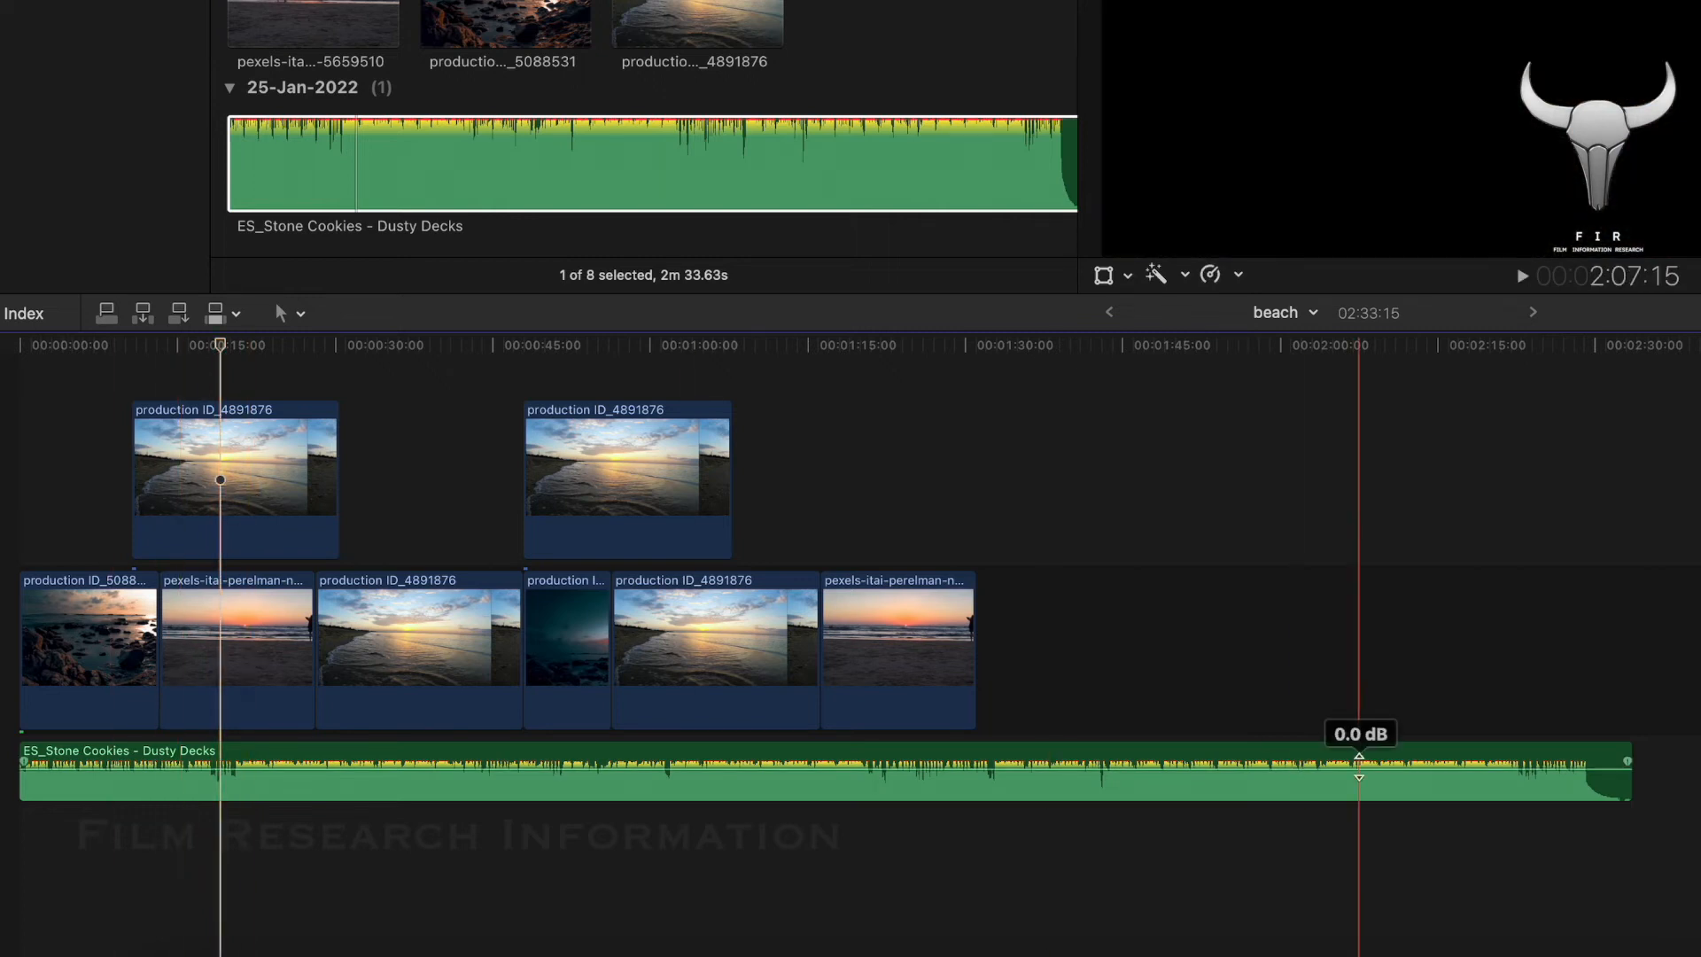